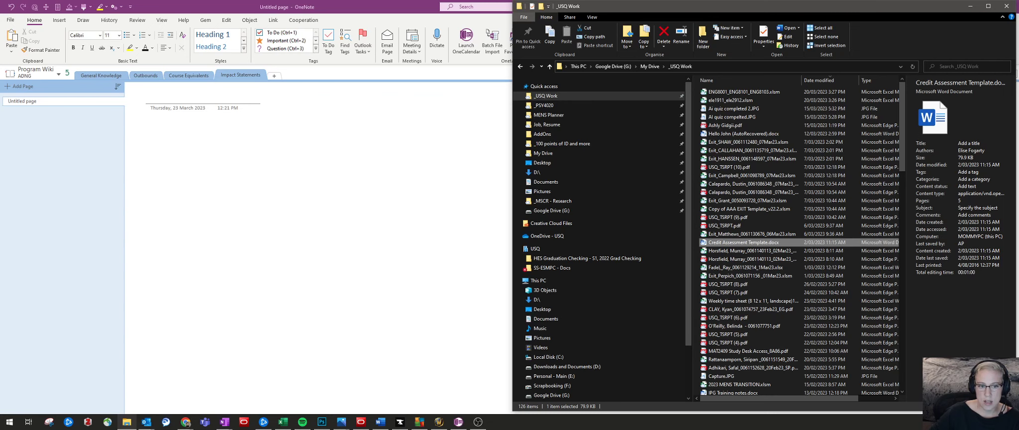
Step: Insert Credit Assessment Template.docx from the _USQ Work folder into the untitled page as a file printout and look through its pages
left_click_drag(743, 242, 382, 201)
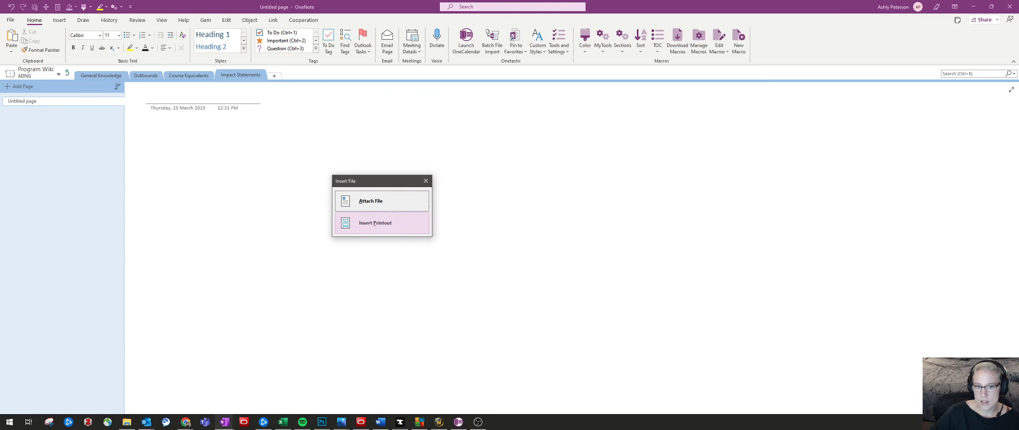
left_click(382, 223)
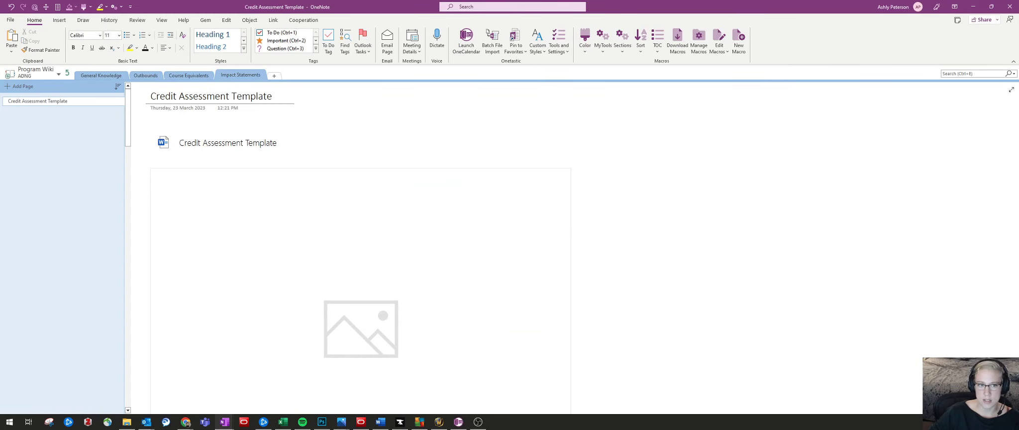
scroll(360, 249, "down", 5)
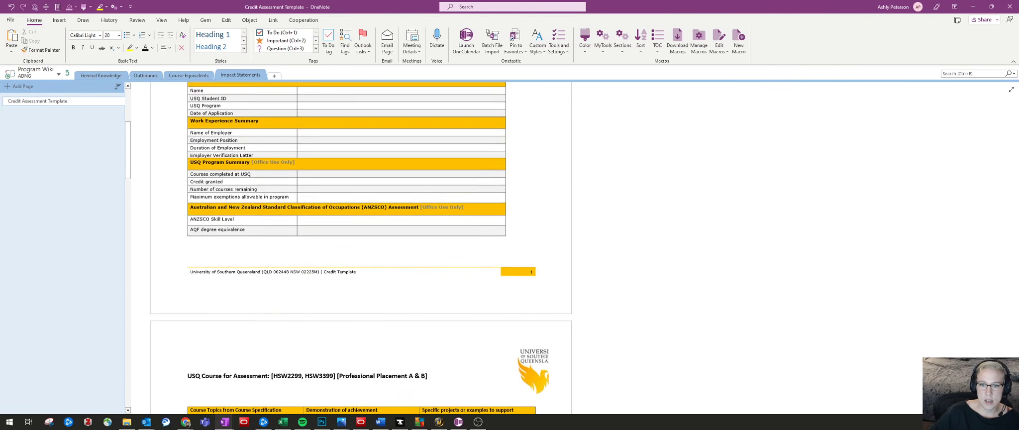
scroll(360, 249, "up", 5)
scroll(360, 249, "down", 5)
scroll(360, 248, "down", 20)
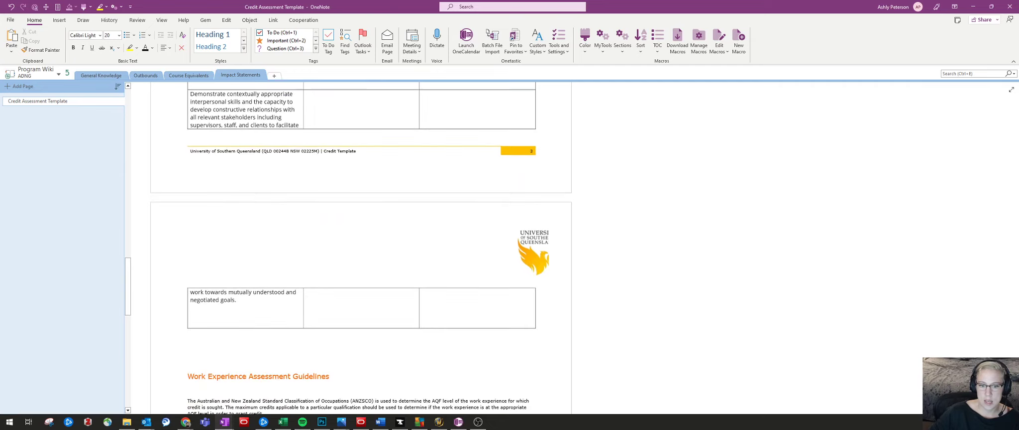
scroll(361, 249, "up", 20)
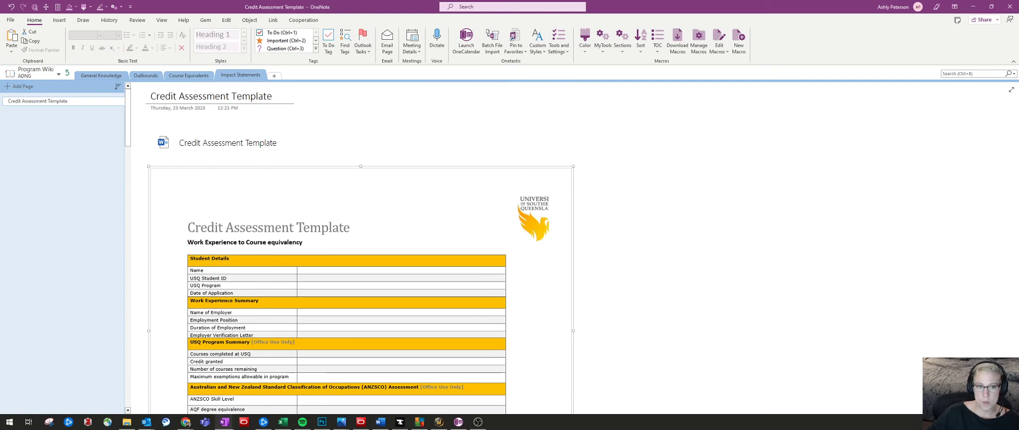
Step: Open the Credit Assessment Template file attached to the page in Word and maximize its window
left_click(293, 128)
left_click(257, 143)
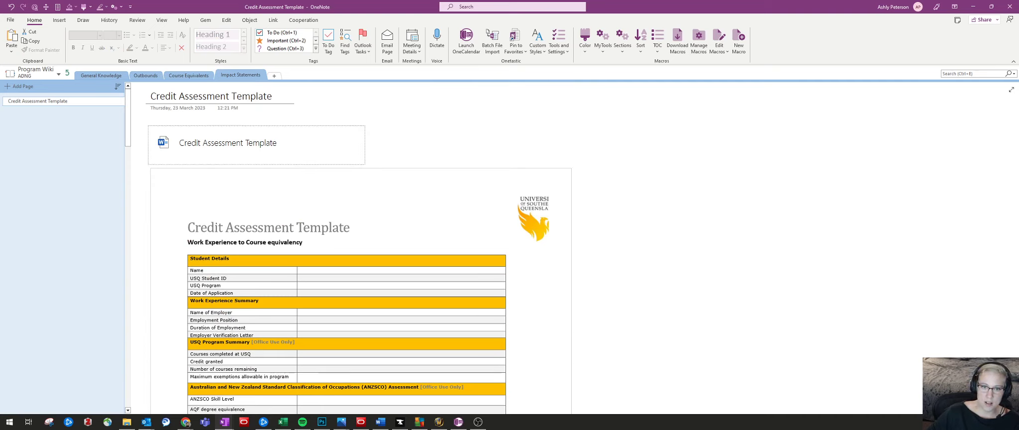
double_click(167, 142)
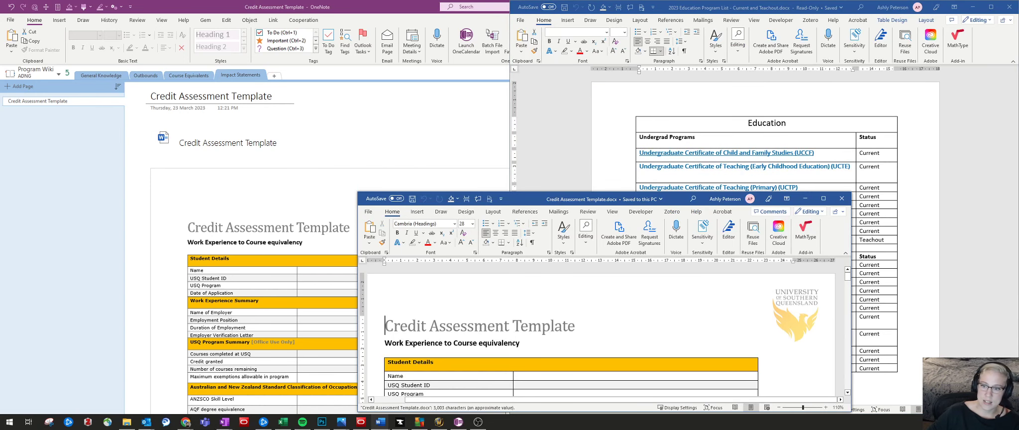
left_click(823, 199)
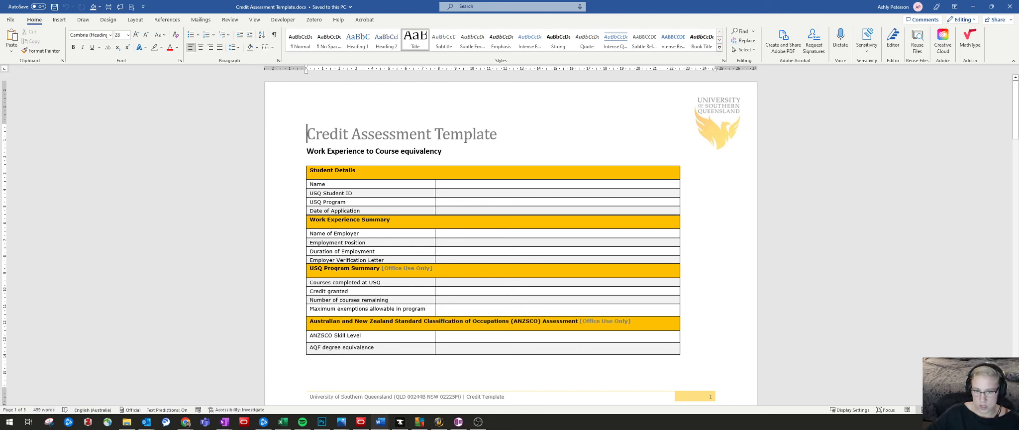
Step: Delete "to Course equivalency" from the document's subtitle, then save and close the document
left_click_drag(455, 152, 366, 151)
key("BackSpace")
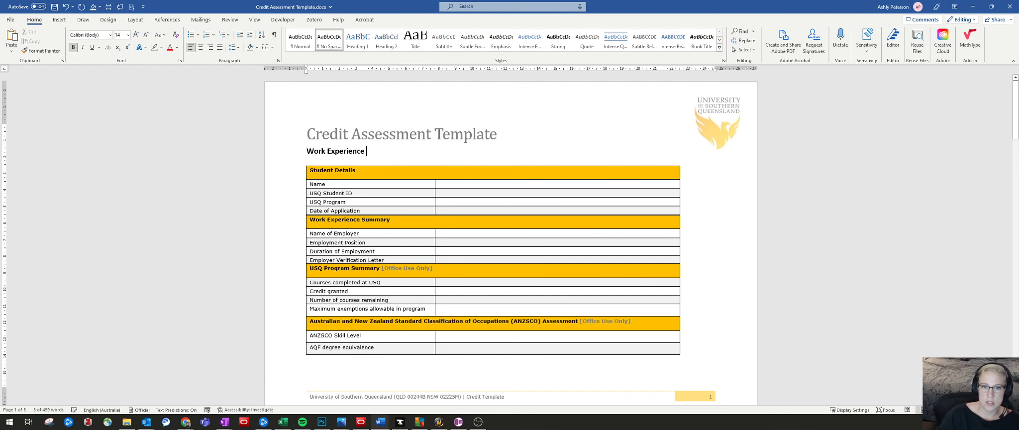
key("ctrl+s")
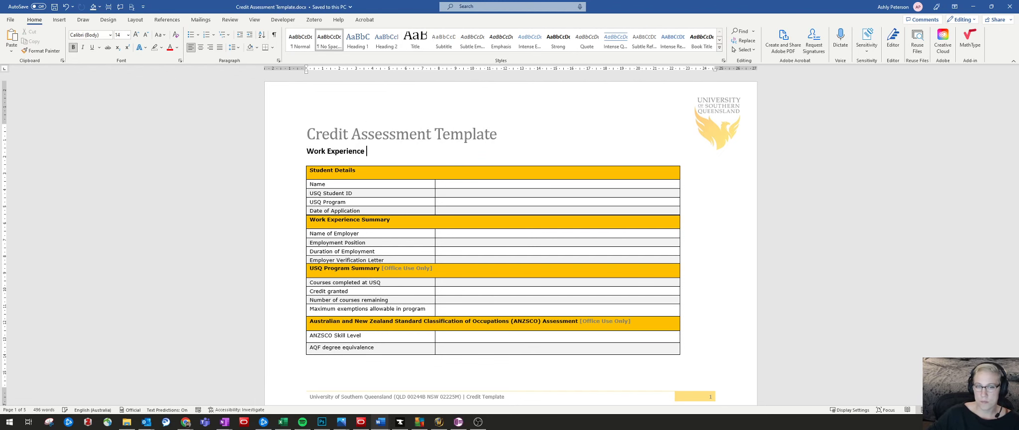
left_click(1009, 6)
left_click(1009, 6)
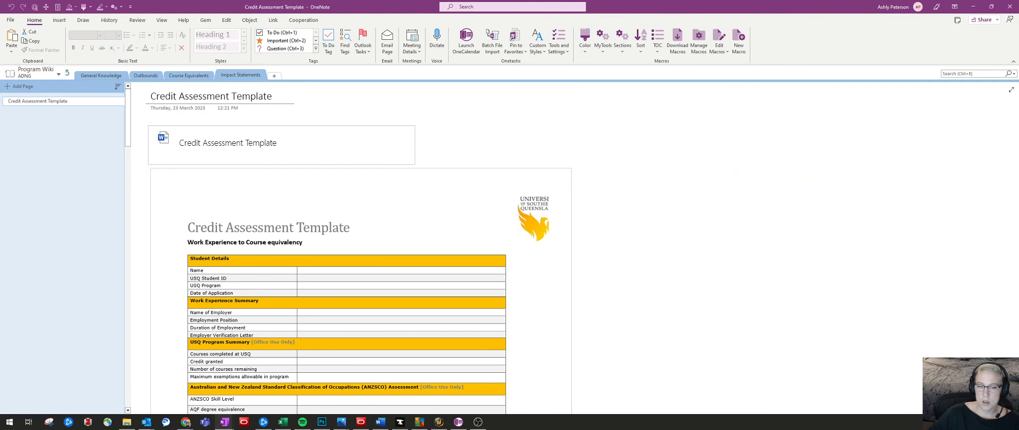
Step: Reopen the attached document to check its edited subtitle, then close it
double_click(204, 143)
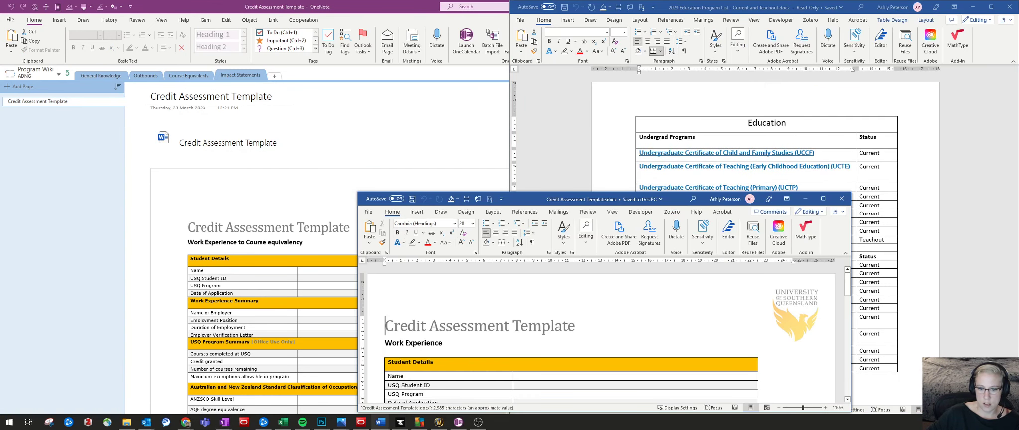
left_click(445, 343)
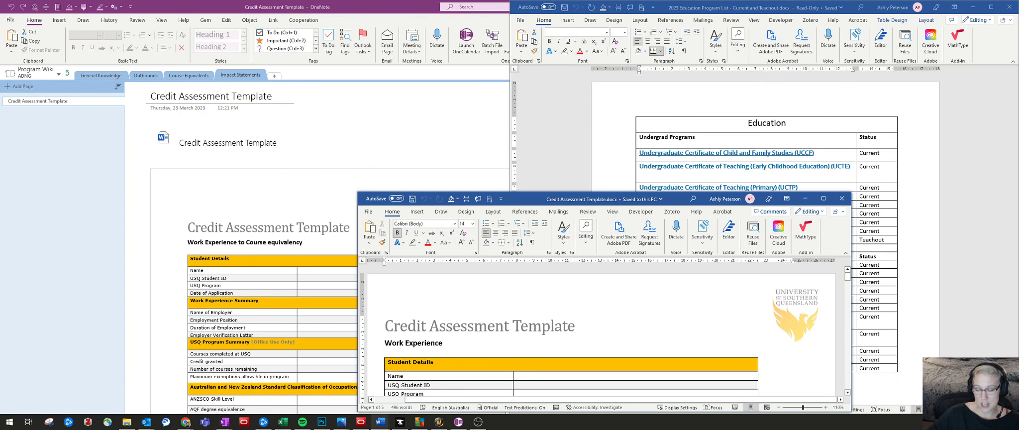
left_click(842, 199)
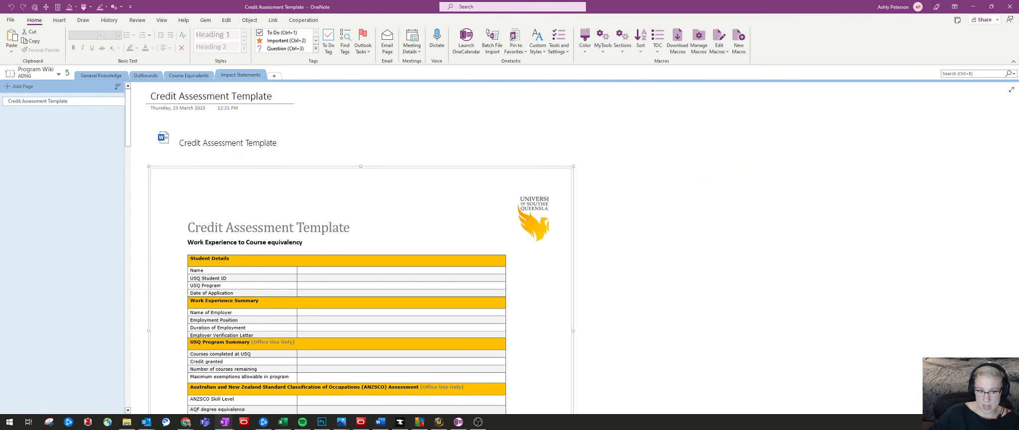
Step: Refresh the printout of the attached Credit Assessment Template and review the updated pages
scroll(360, 249, "down", 10)
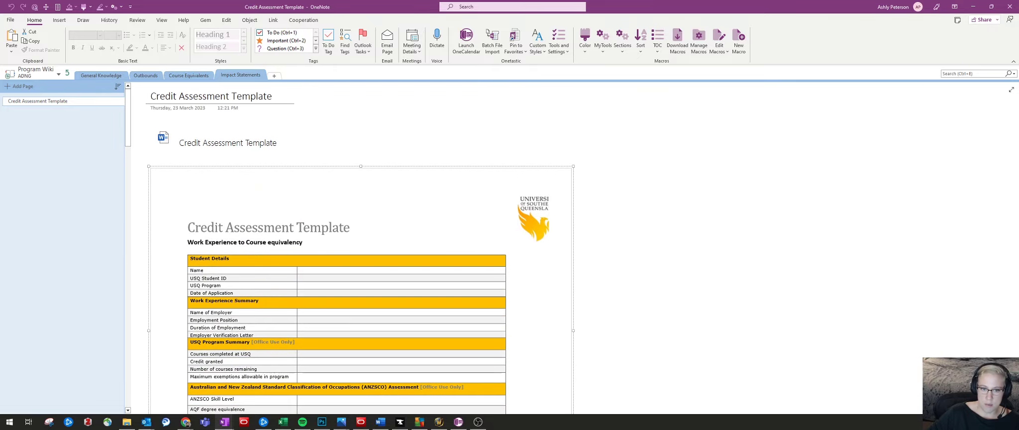
scroll(360, 249, "down", 5)
scroll(361, 249, "up", 12)
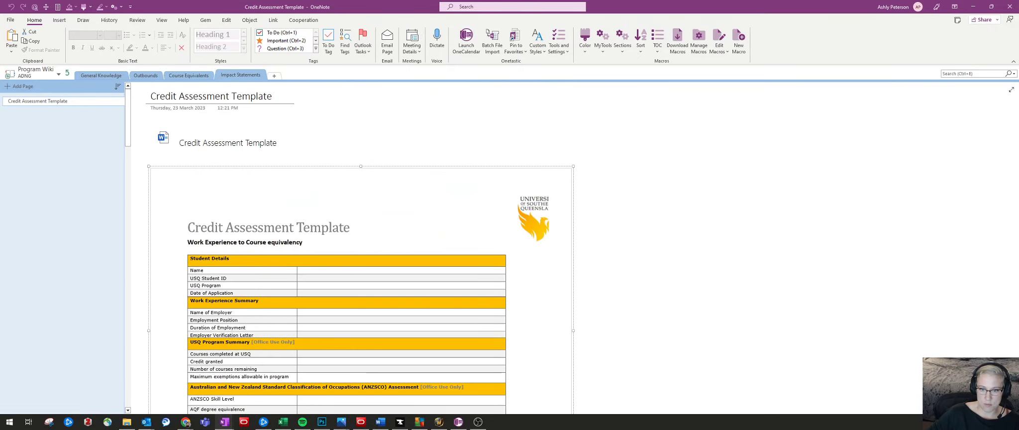
scroll(360, 249, "down", 6)
scroll(361, 248, "up", 6)
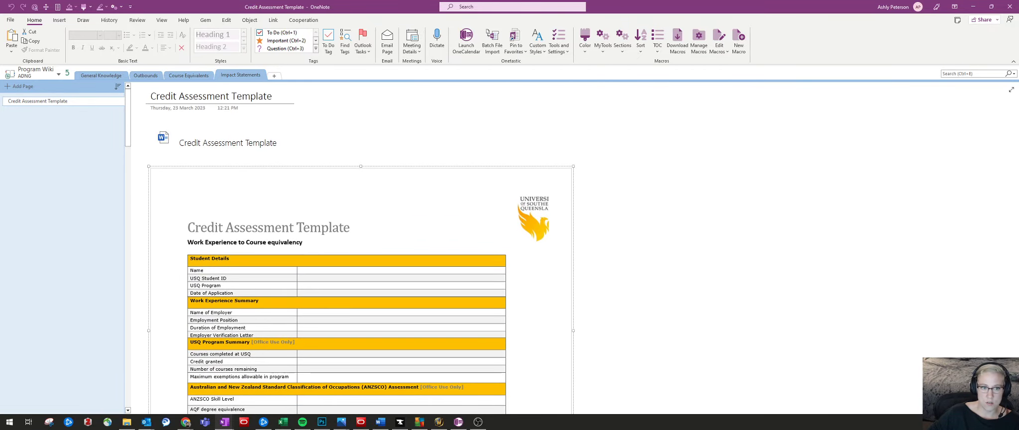
left_click(234, 143)
right_click(235, 144)
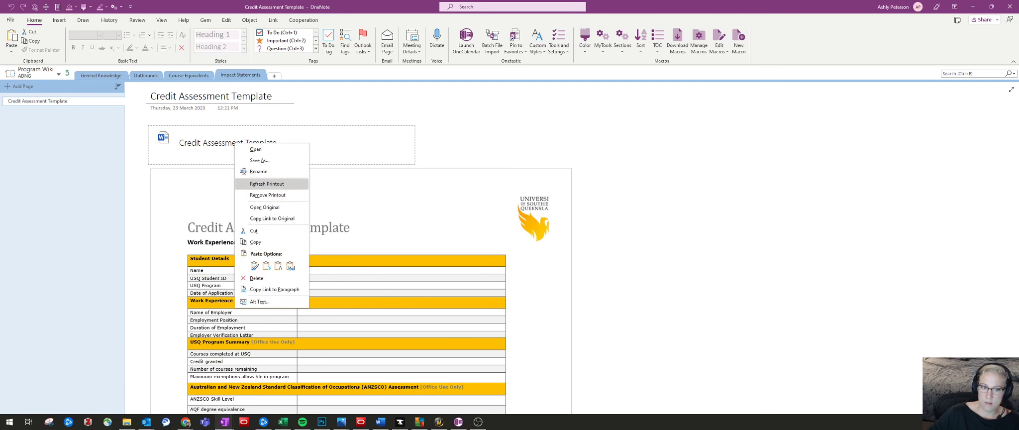
left_click(267, 194)
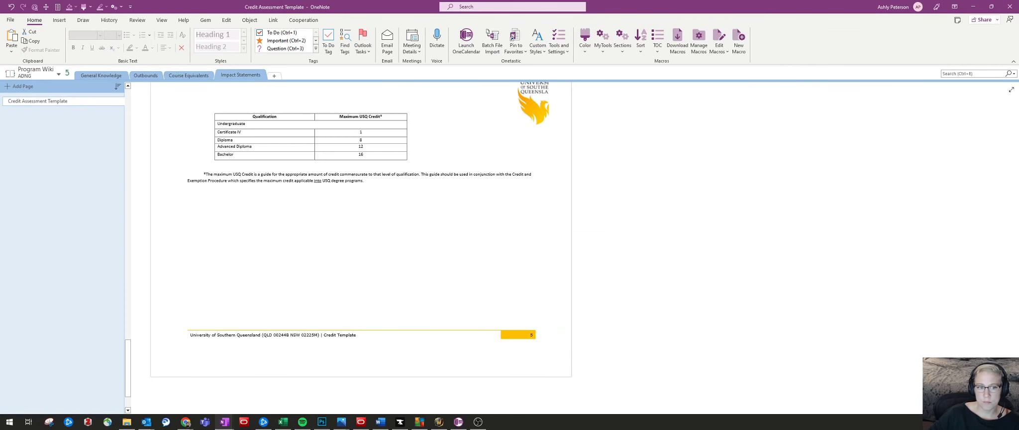
scroll(361, 247, "up", 20)
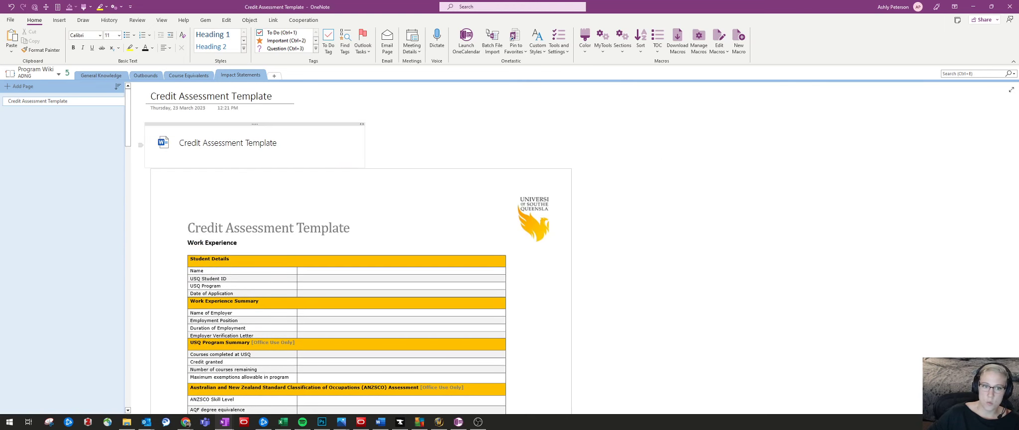
scroll(360, 247, "down", 5)
scroll(361, 247, "up", 5)
Step: Reopen the attached Word document beside the notebook and add a new blank page to the Impact Statements section
left_click(227, 143)
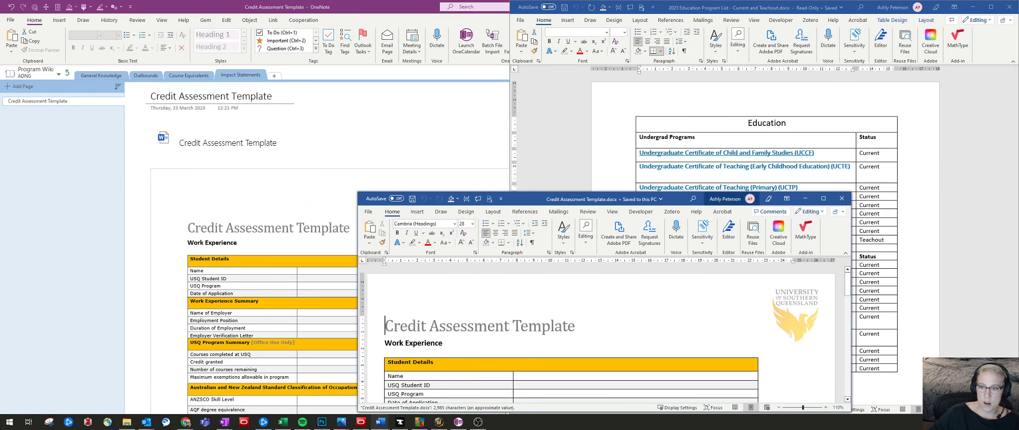
left_click_drag(626, 200, 1014, 160)
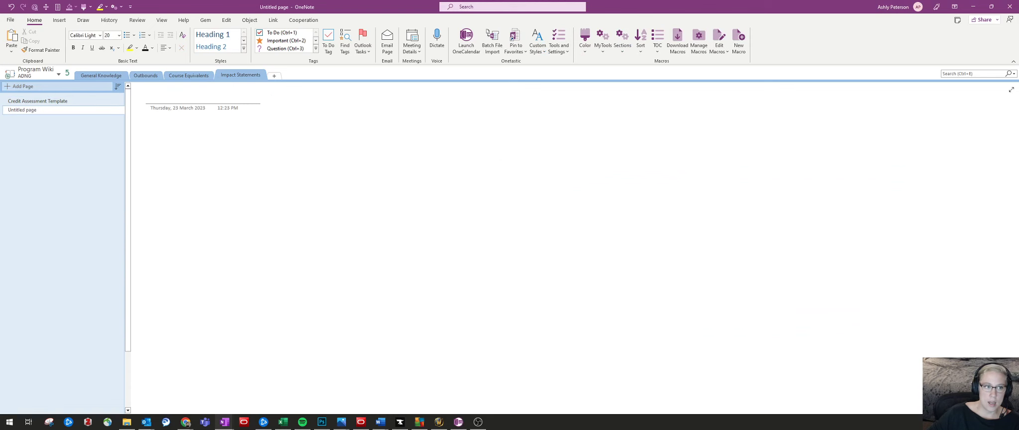
key("alt+Tab")
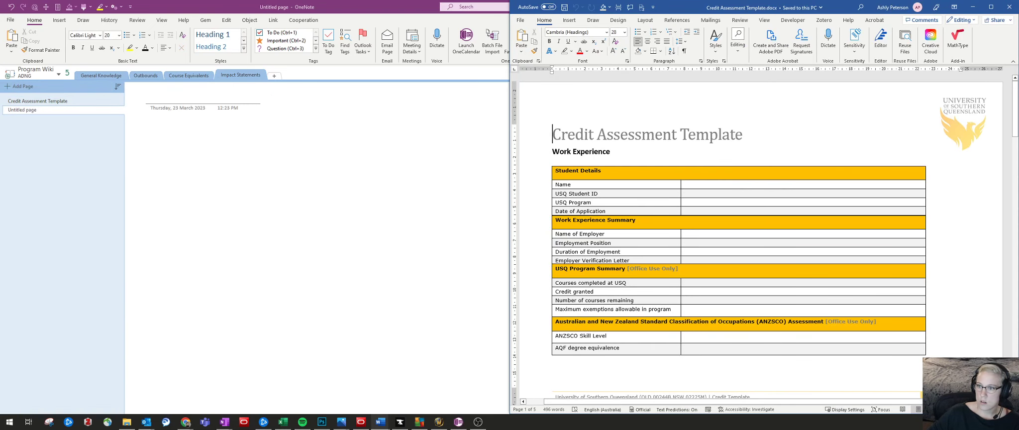
Step: Copy the entire Word document and paste it into the new blank page with Keep Source Formatting
key("ctrl+a")
key("ctrl+c")
key("alt+Tab")
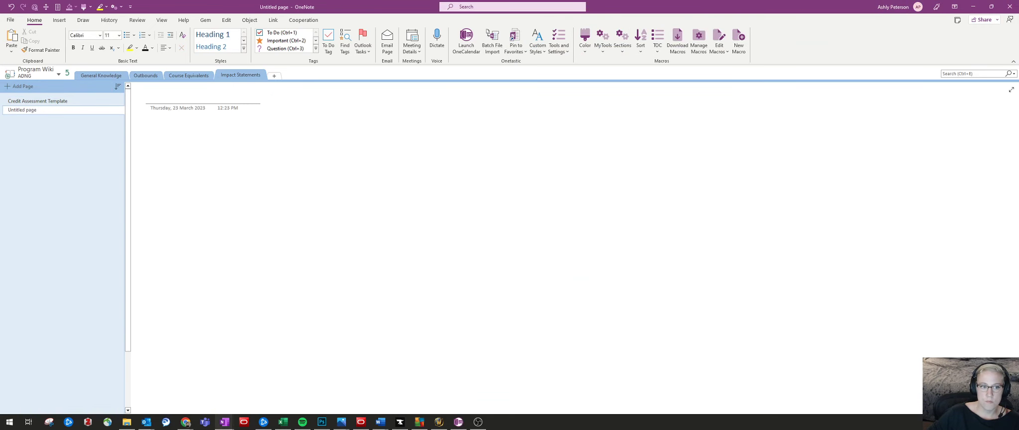
right_click(152, 144)
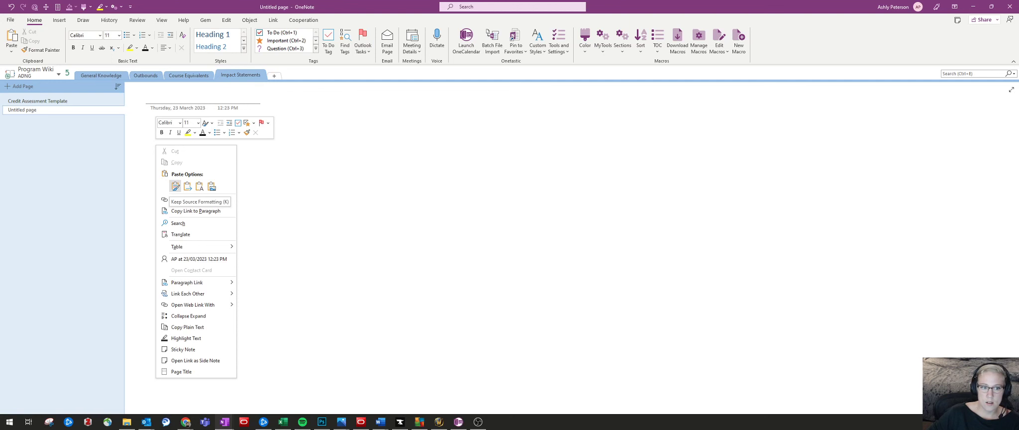
left_click(175, 187)
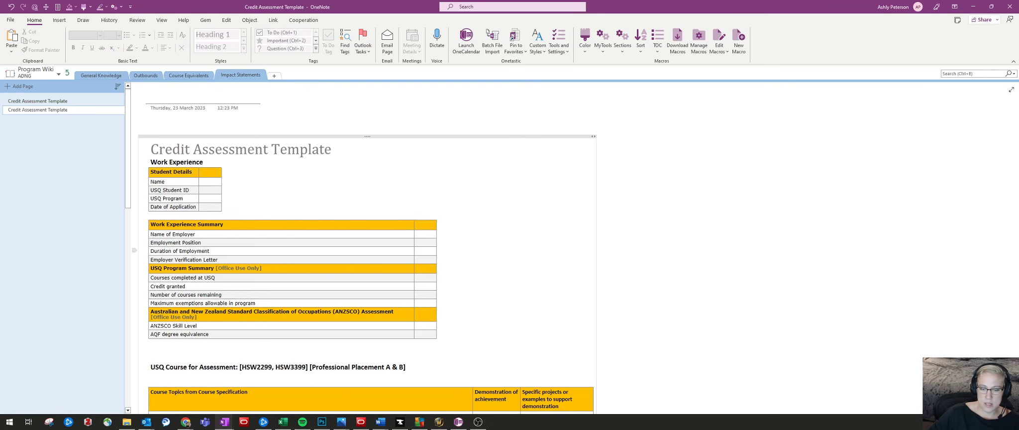
Step: Widen the last columns of the Work Experience Summary and Student Details tables so their outer edges line up
left_click_drag(438, 279, 532, 278)
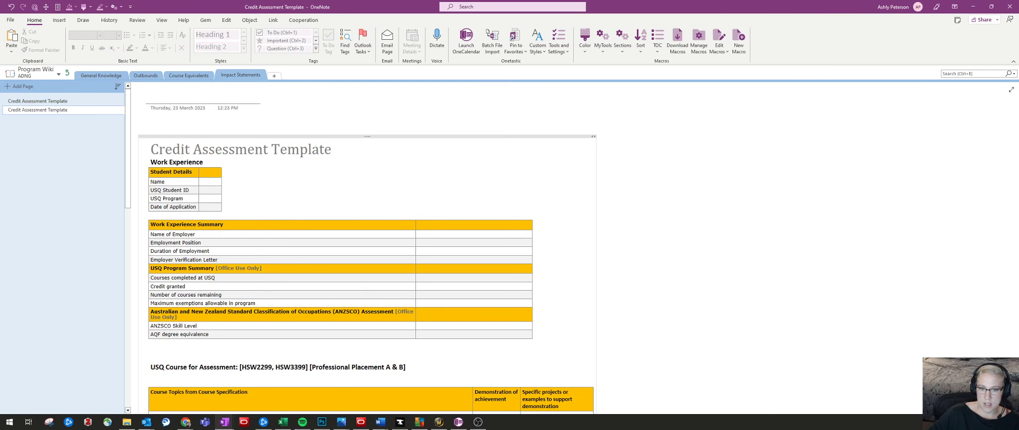
scroll(368, 224, "down", 5)
scroll(368, 224, "up", 5)
left_click_drag(221, 189, 531, 189)
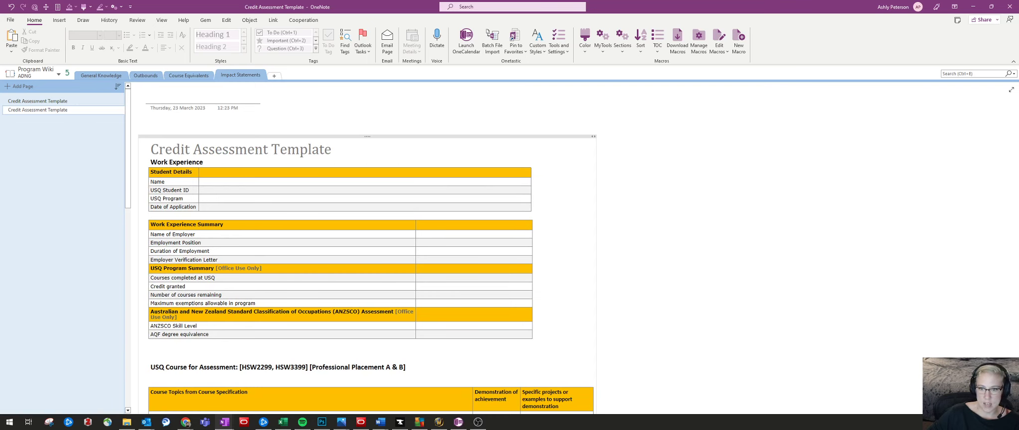
Step: Narrow the first and last columns of the Course Topics table to match the width of the tables above, then review the page
scroll(368, 249, "down", 4)
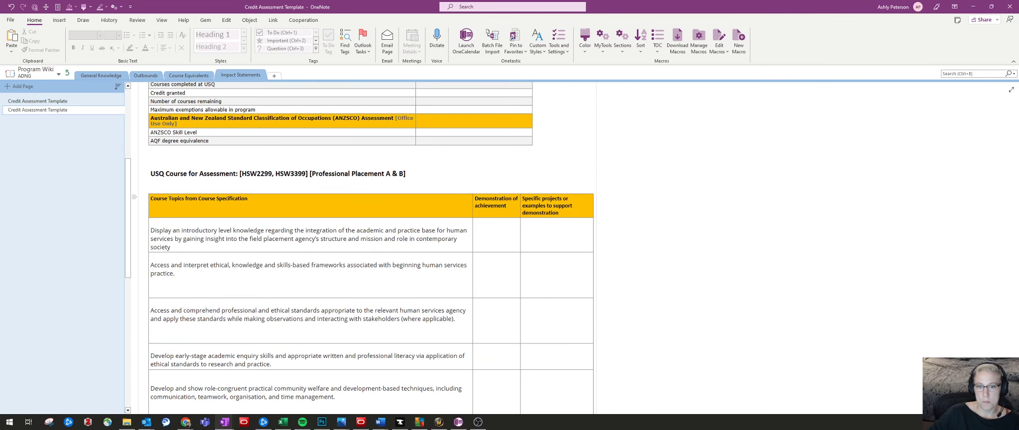
left_click_drag(472, 259, 417, 259)
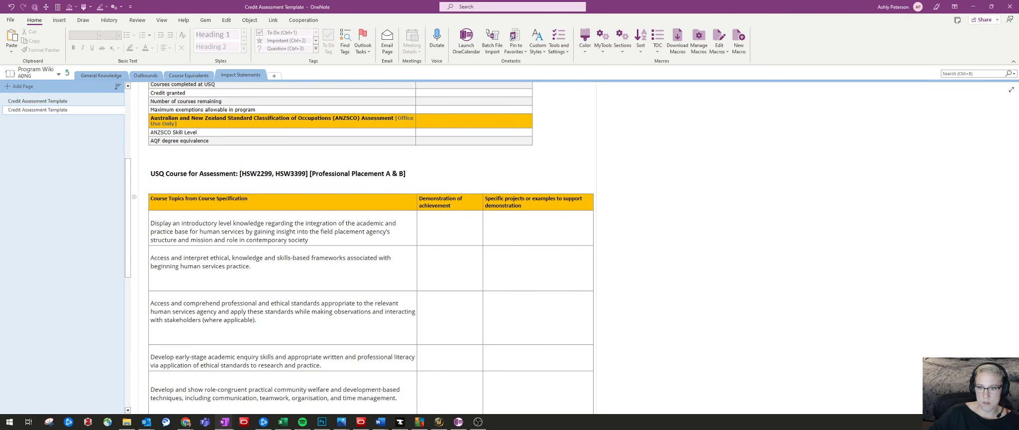
left_click_drag(593, 259, 475, 258)
scroll(475, 258, "up", 4)
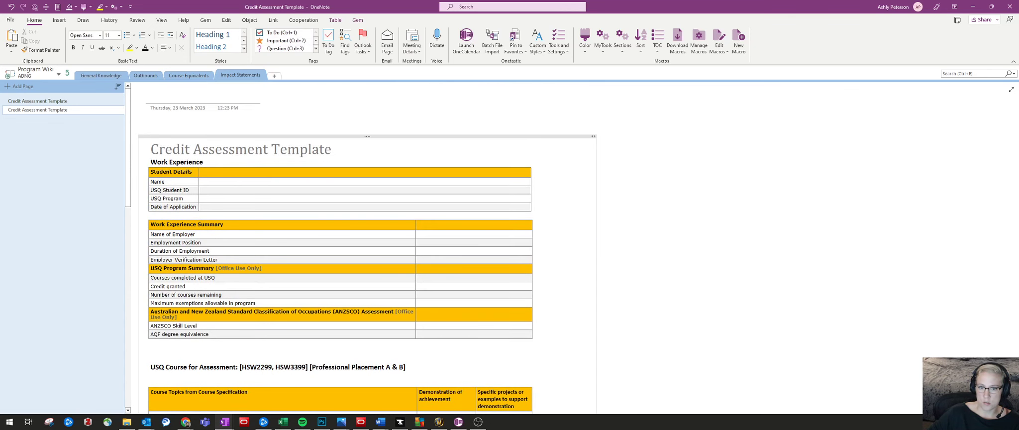
scroll(475, 259, "down", 15)
scroll(367, 249, "up", 15)
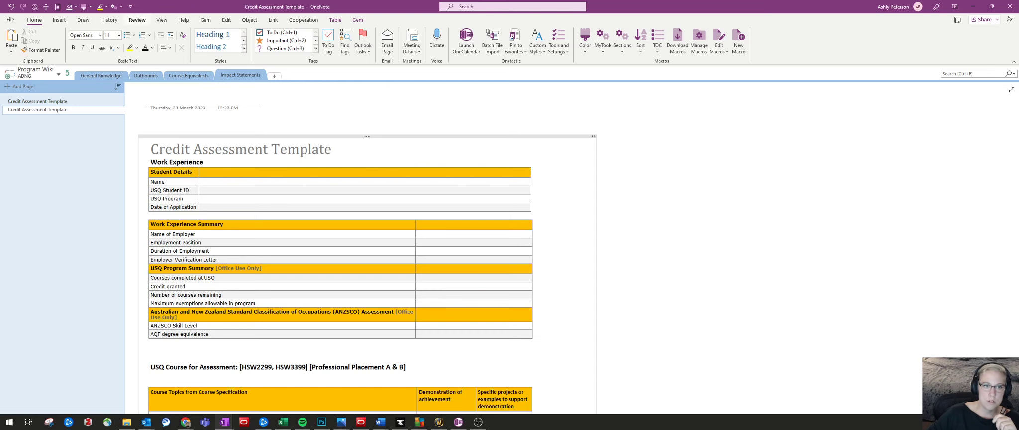
Step: Save the current page as a template named Cred Asess and set it as the default for new pages in the current section
left_click(136, 20)
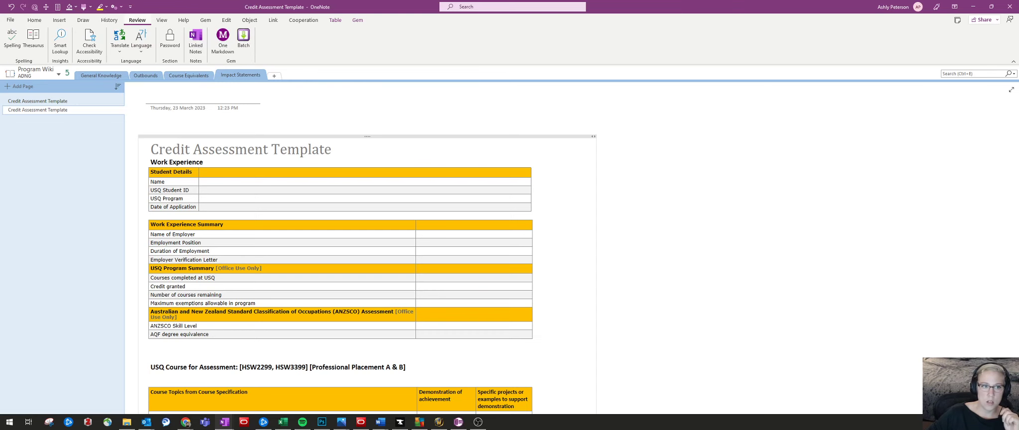
left_click(59, 20)
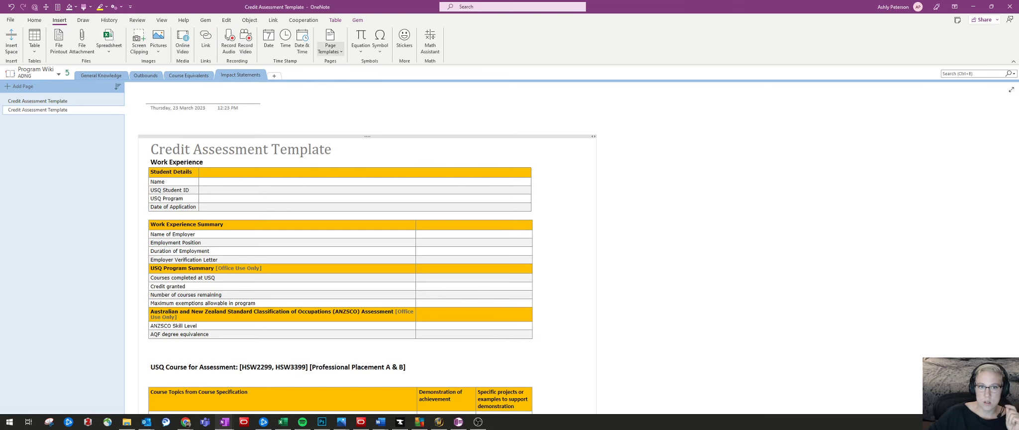
left_click(329, 45)
left_click(350, 86)
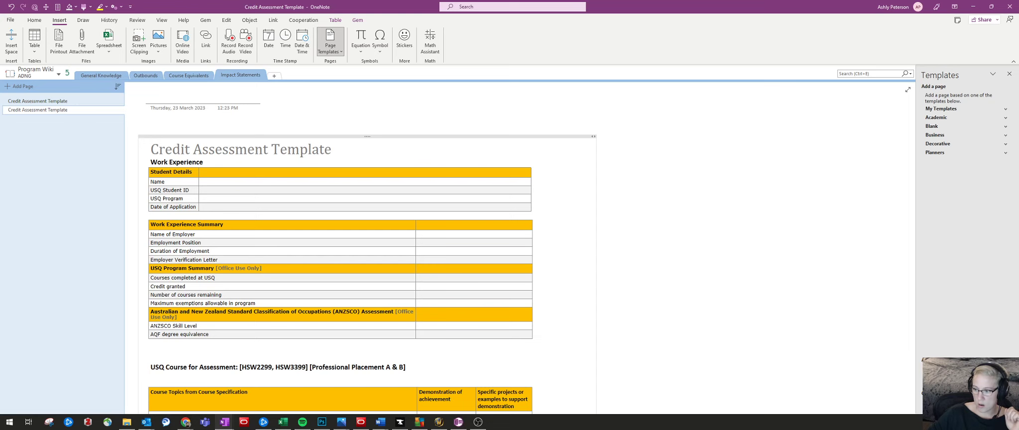
left_click(956, 401)
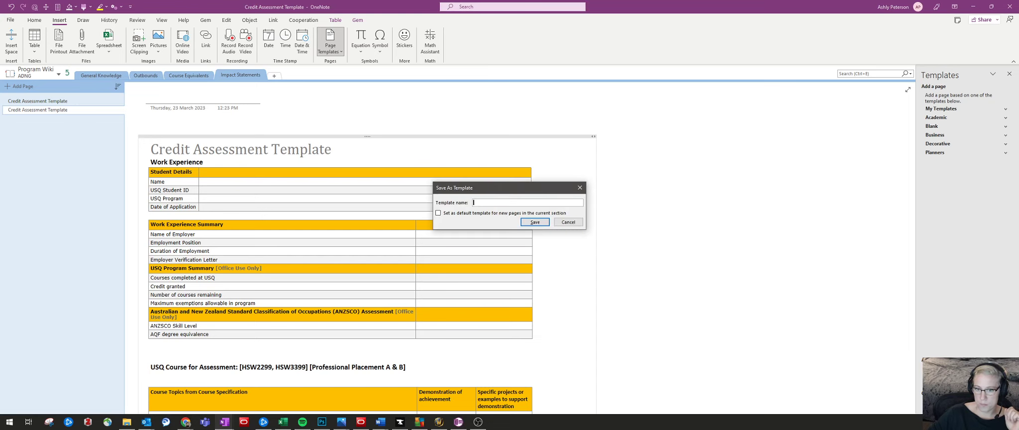
type("Cred A")
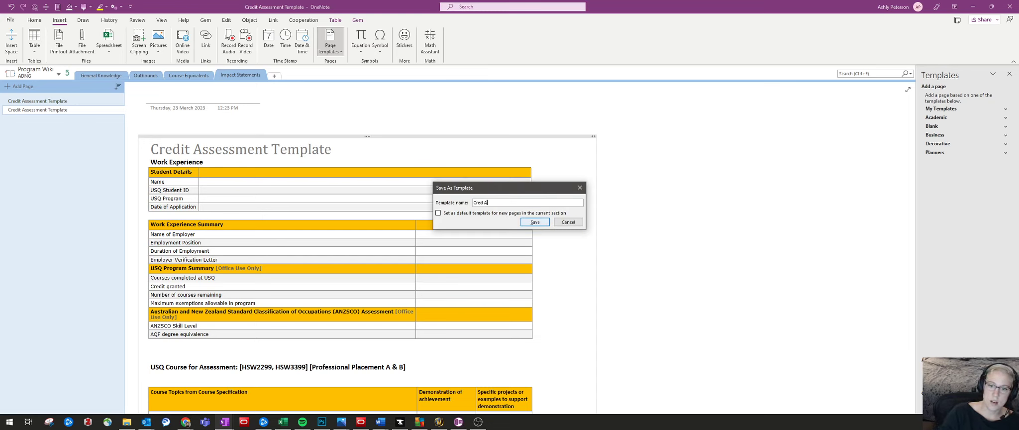
type("sess")
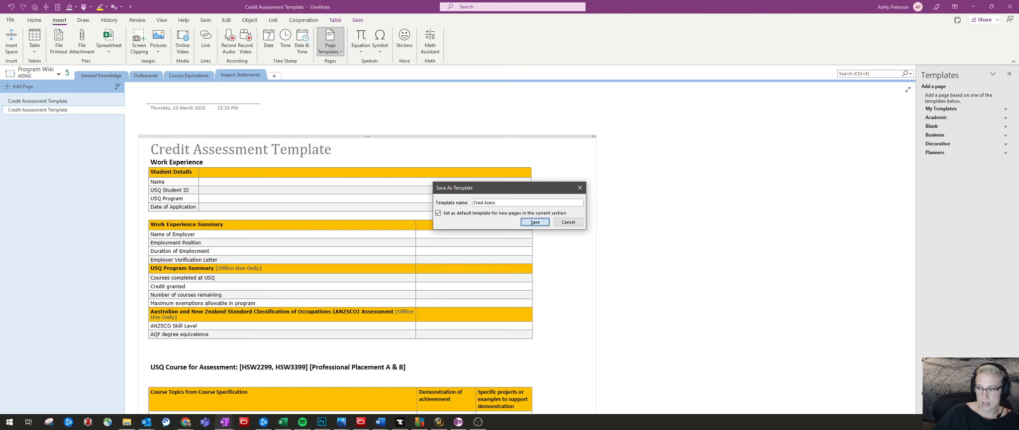
key("Return")
Step: Add five new pages to the Impact Statements section using its default template
left_click(22, 86)
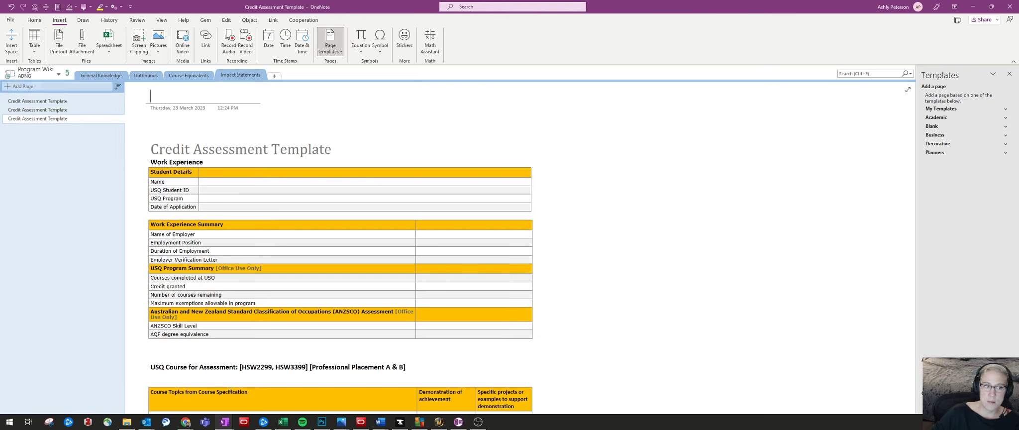
left_click(22, 86)
left_click(23, 86)
left_click(22, 86)
left_click(23, 86)
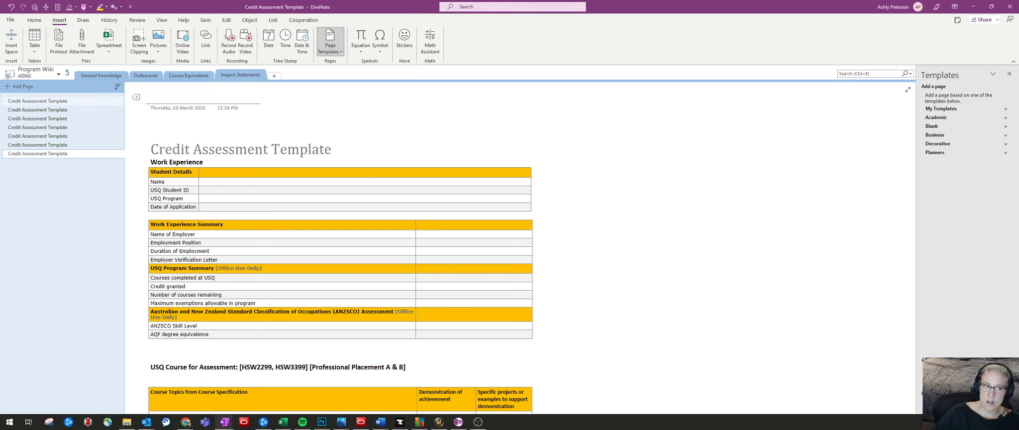
key("super")
key("super")
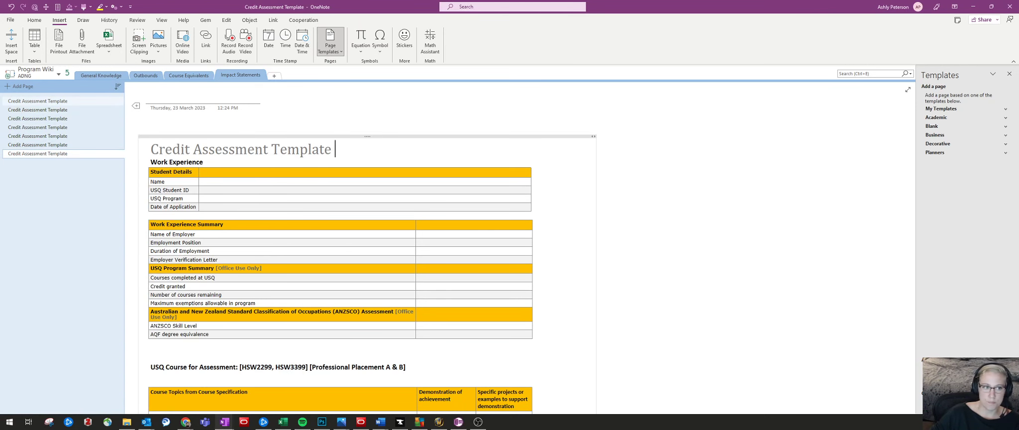
Step: Select all pages in the Impact Statements section and delete them
left_click(38, 101, "shift")
right_click(64, 101)
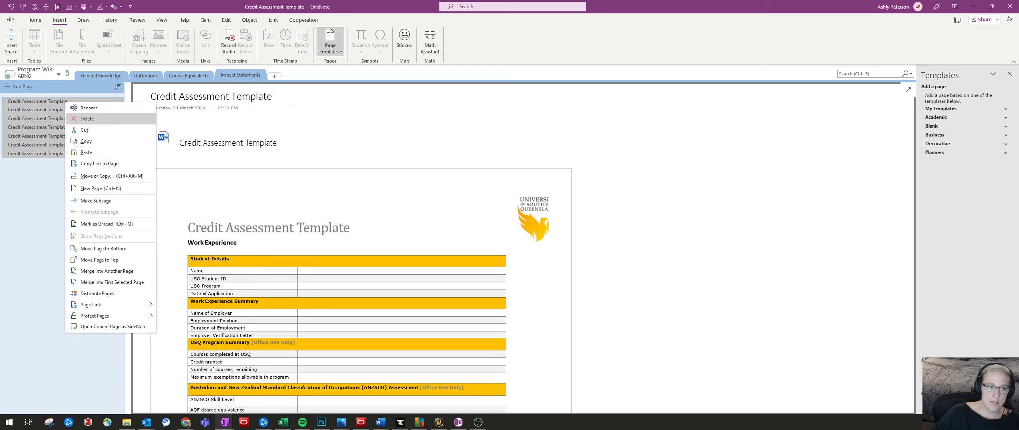
left_click(82, 119)
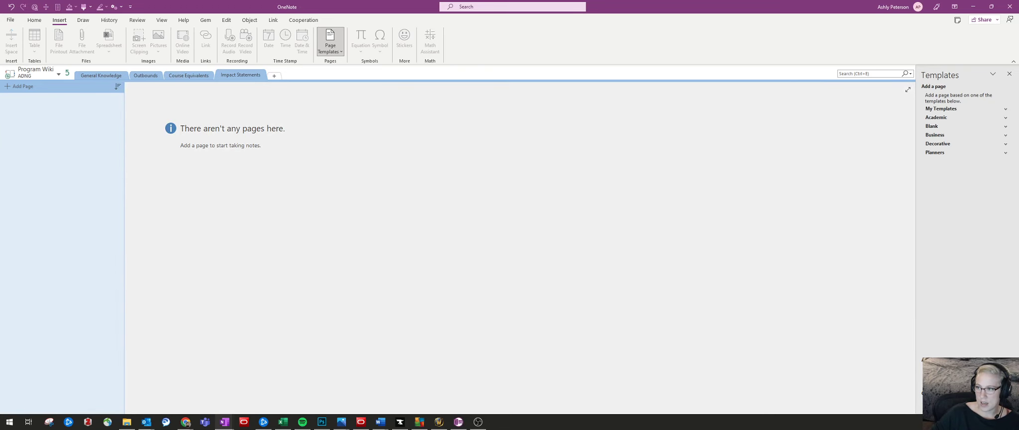
Step: Add a page from the blank Default template and set that template as the default for the section
left_click(1004, 126)
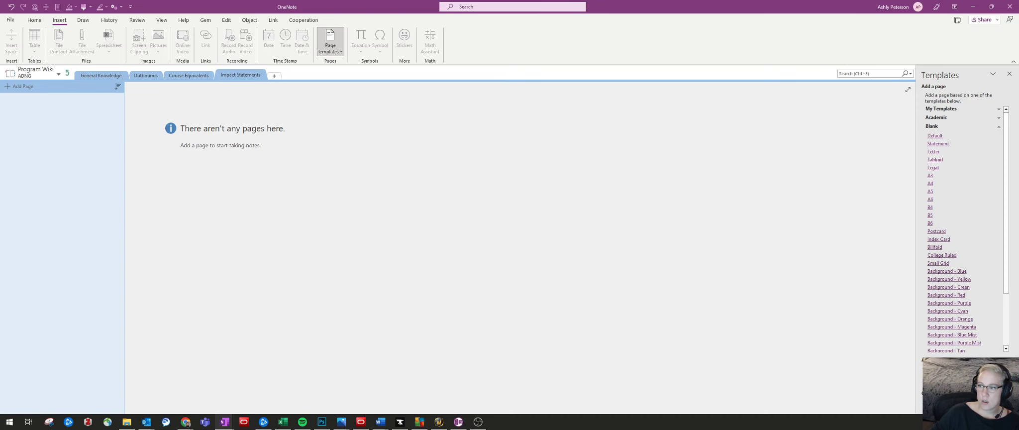
left_click(934, 136)
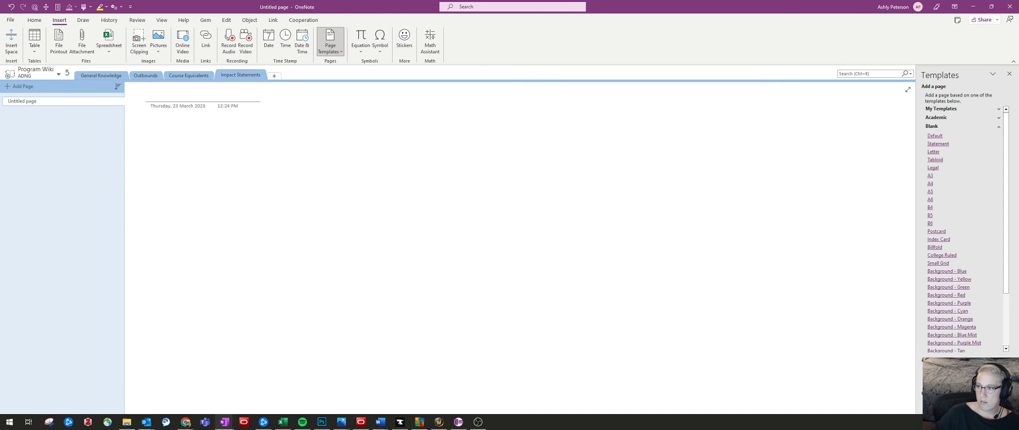
right_click(935, 135)
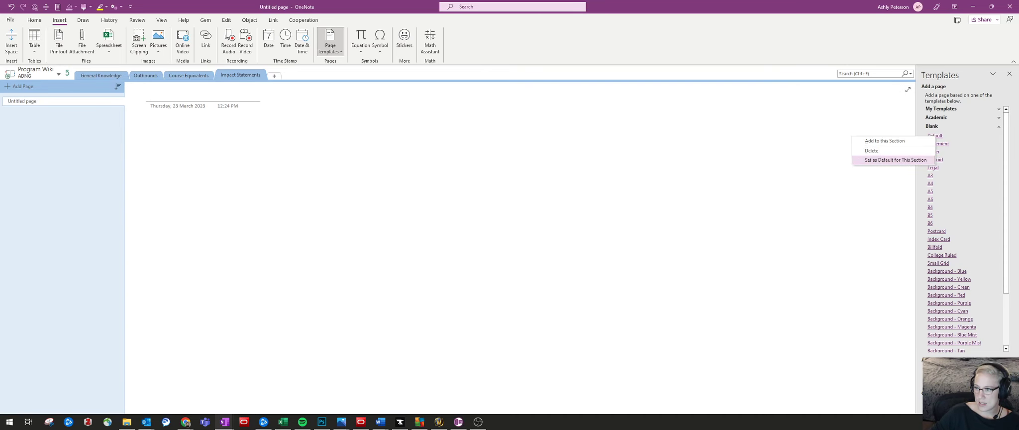
left_click(896, 160)
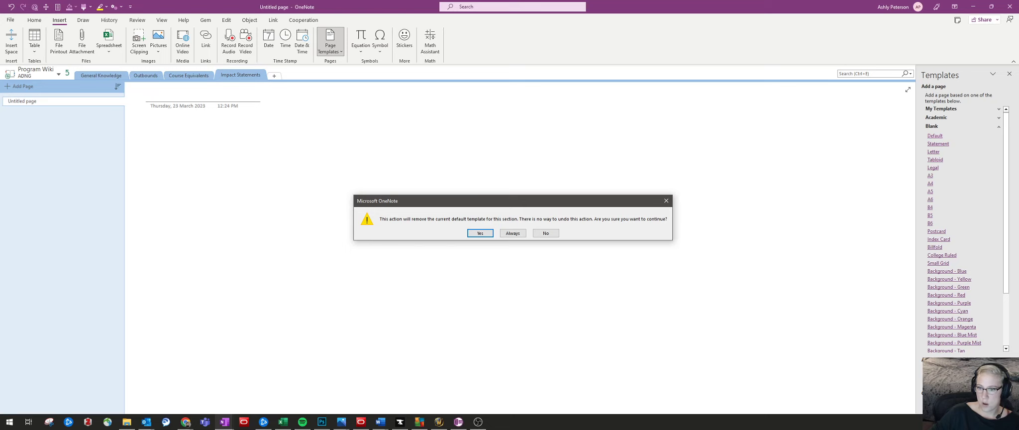
left_click(480, 233)
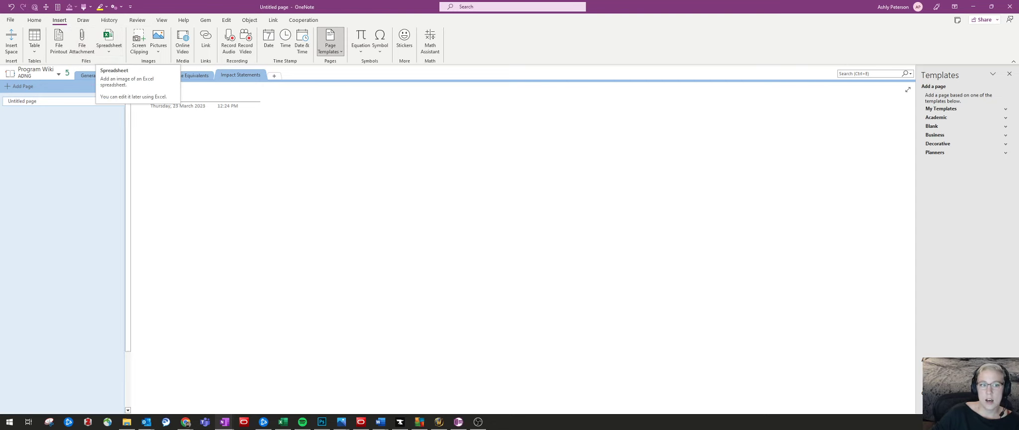
Step: Attach the Exit workbook dated 06Mar23 from the _USQ Work folder to the untitled page as a file
key("alt+Tab")
key("Tab")
key("Tab")
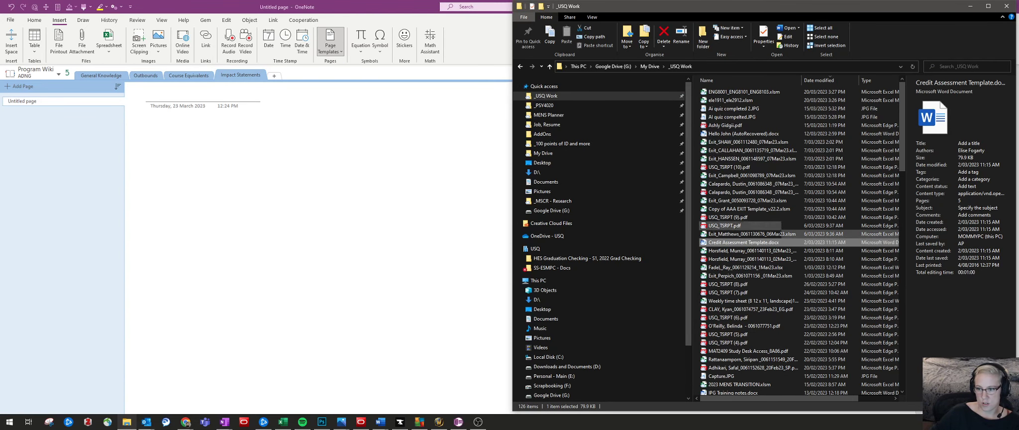
left_click_drag(739, 233, 382, 206)
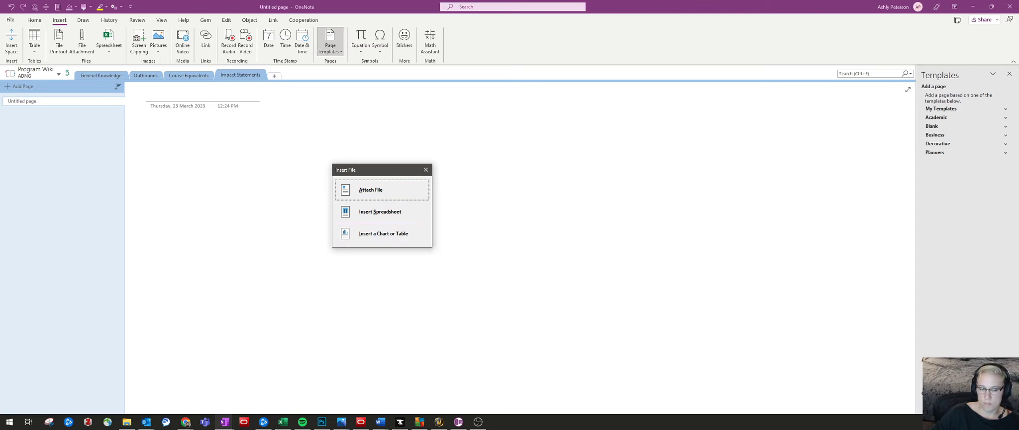
left_click(381, 190)
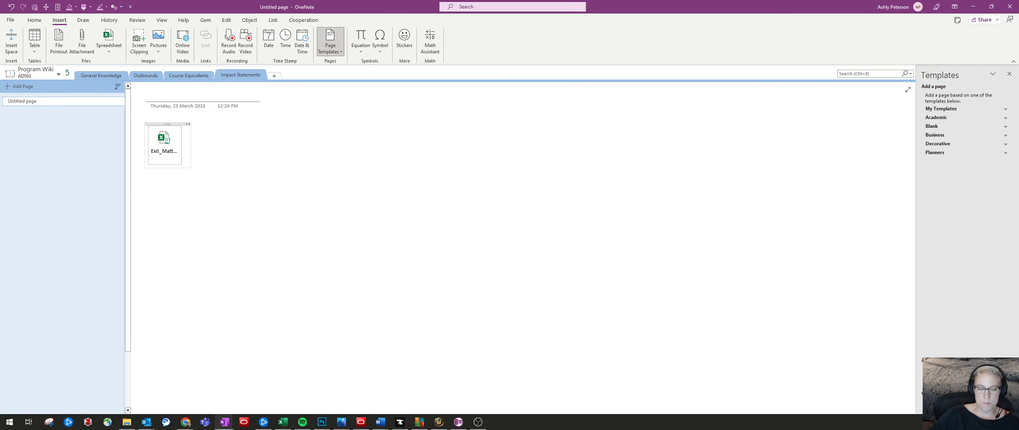
Step: Insert the same Exit workbook as a spreadsheet on the page and look through the embedded form
key("alt+Tab")
left_click_drag(750, 233, 378, 224)
left_click(382, 212)
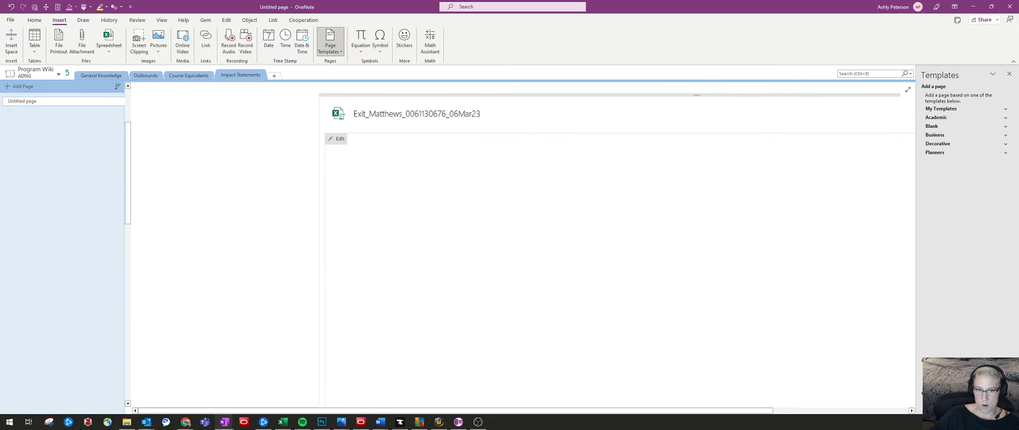
scroll(522, 243, "up", 3)
scroll(522, 243, "down", 13)
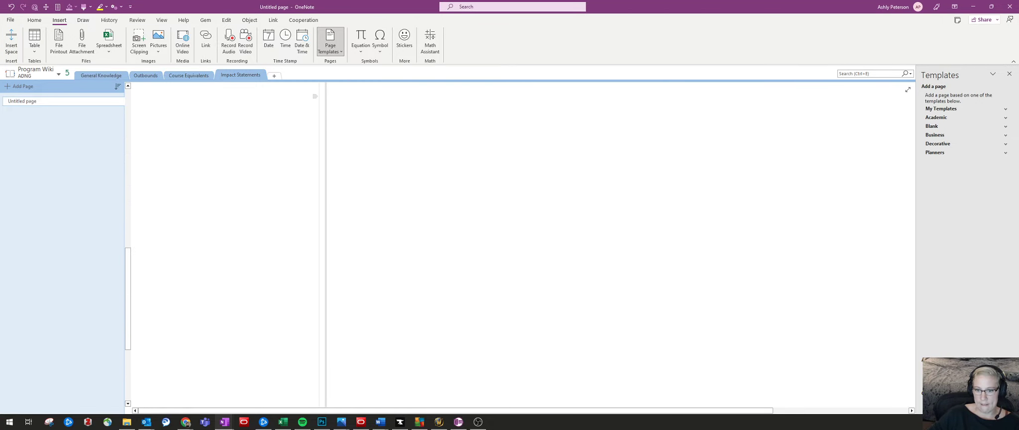
scroll(522, 244, "up", 10)
scroll(523, 244, "down", 4)
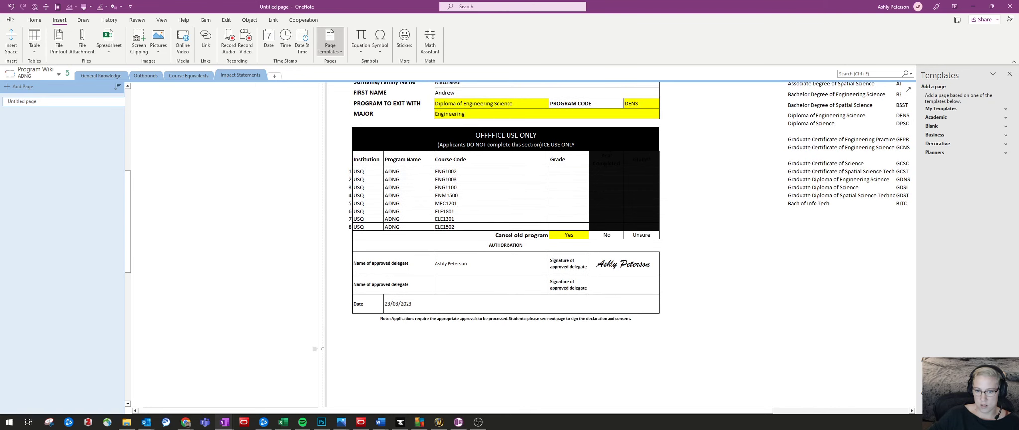
scroll(522, 244, "down", 3)
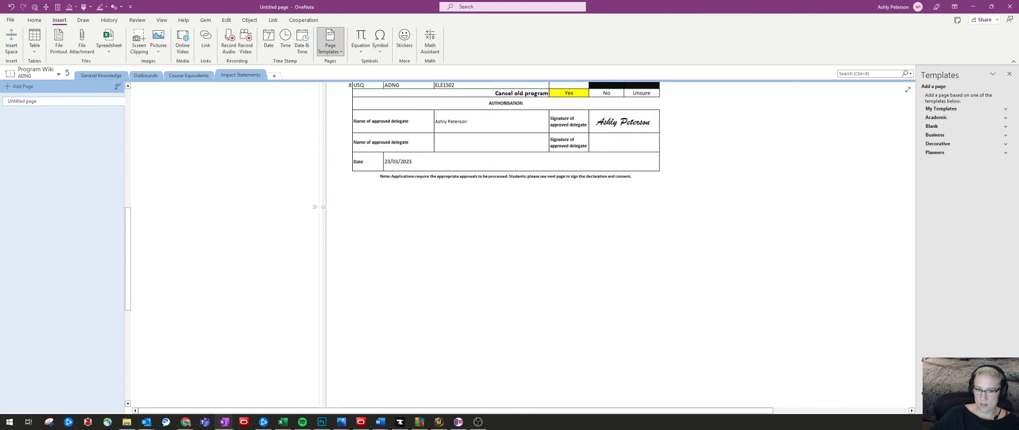
scroll(522, 244, "up", 9)
Step: Open the embedded Exit spreadsheet for editing in Excel and close it without saving changes
left_click(338, 242)
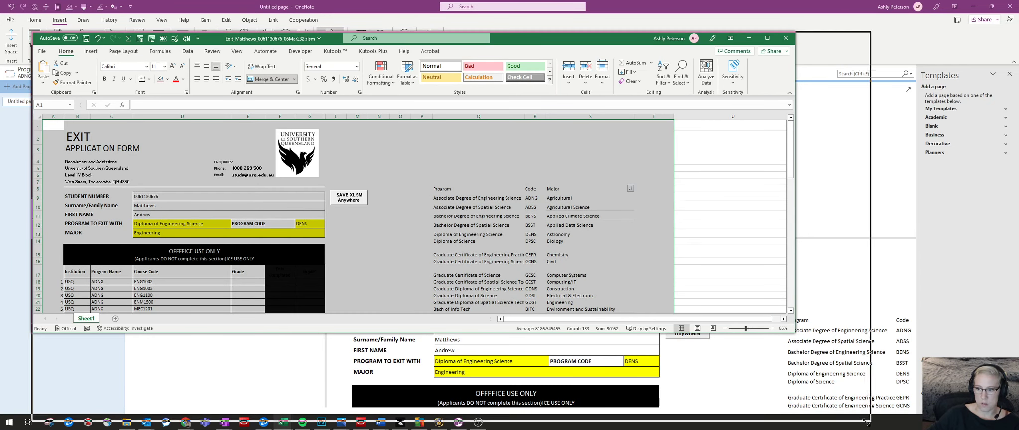
key("alt+F4")
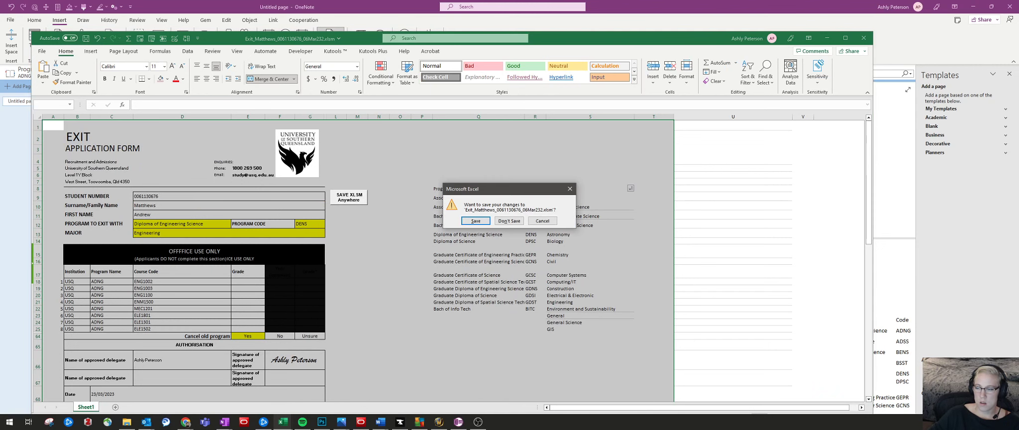
key("n")
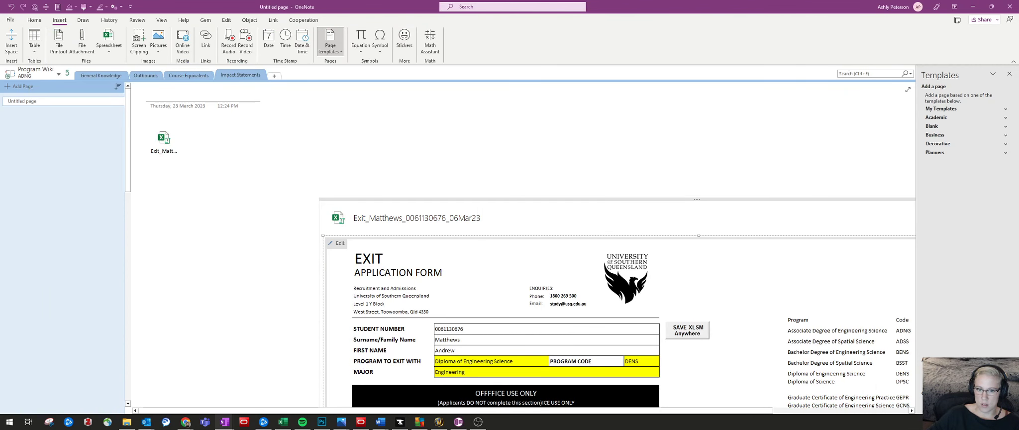
Step: Insert the 2023 MENS TRANSITION workbook from the _USQ Work folder as a spreadsheet on the untitled page
key("alt+Tab")
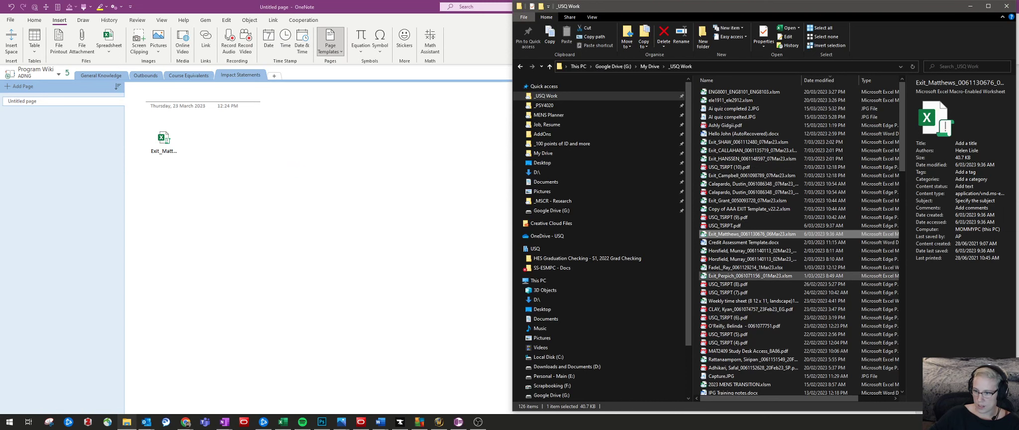
left_click_drag(739, 384, 209, 213)
left_click(380, 212)
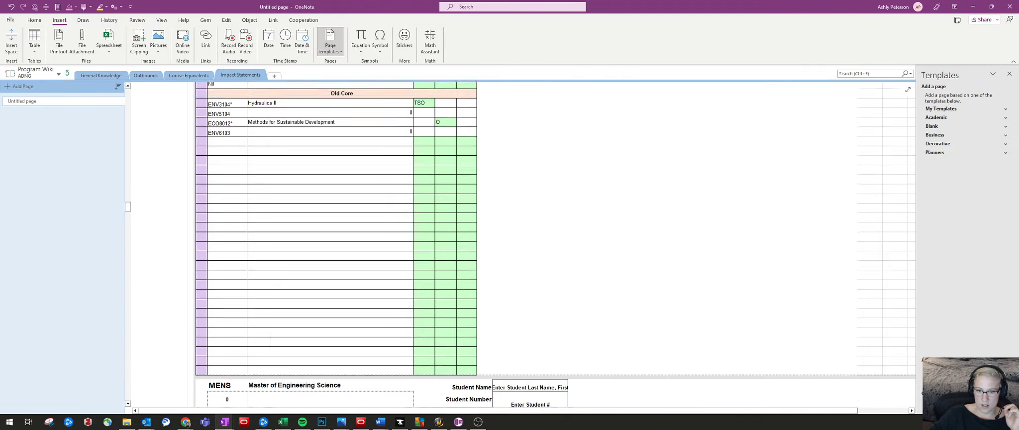
Step: Examine how the embedded MENS TRANSITION workbook's sheets and course tables are laid out along the page
scroll(523, 244, "down", 20)
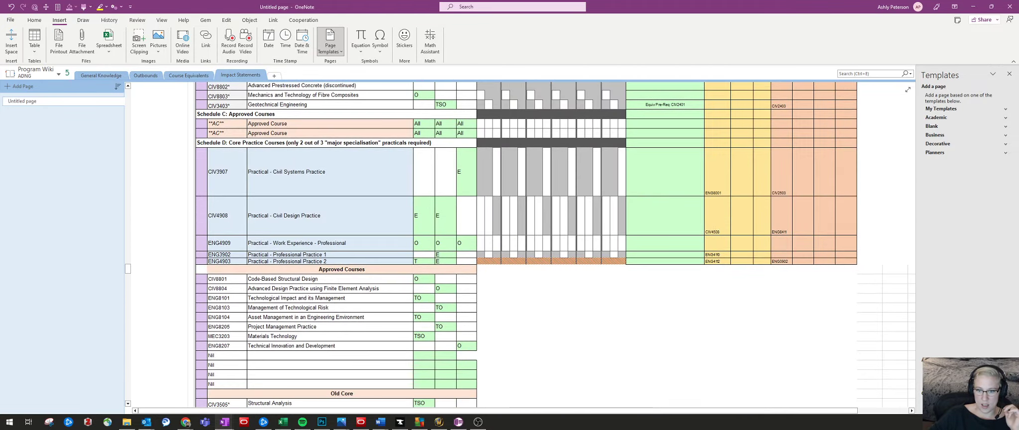
scroll(522, 243, "up", 15)
scroll(522, 244, "down", 8)
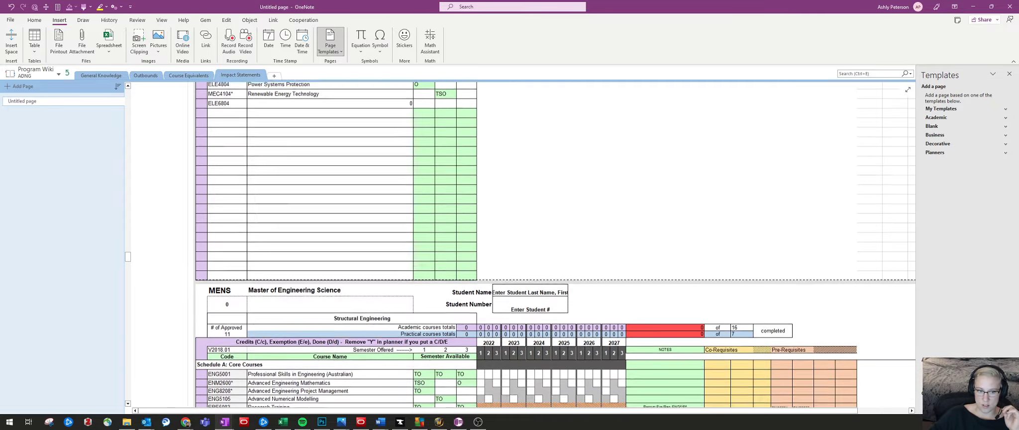
scroll(522, 244, "down", 20)
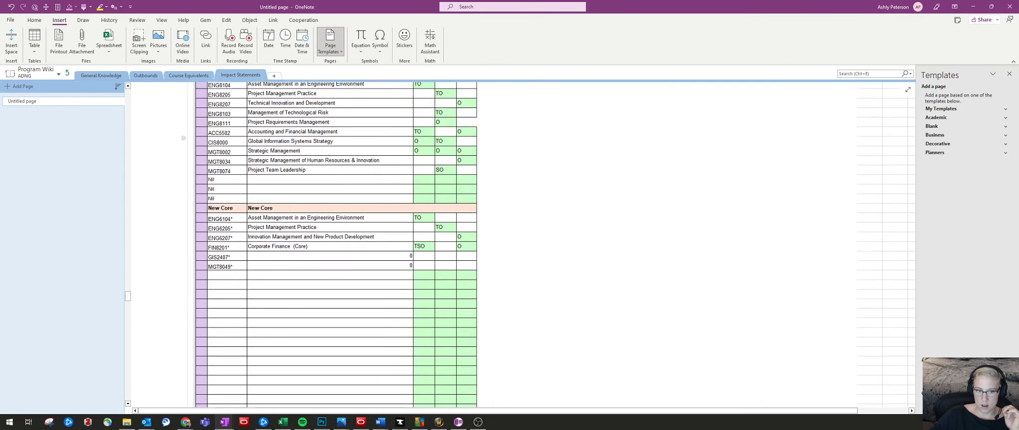
scroll(522, 244, "down", 20)
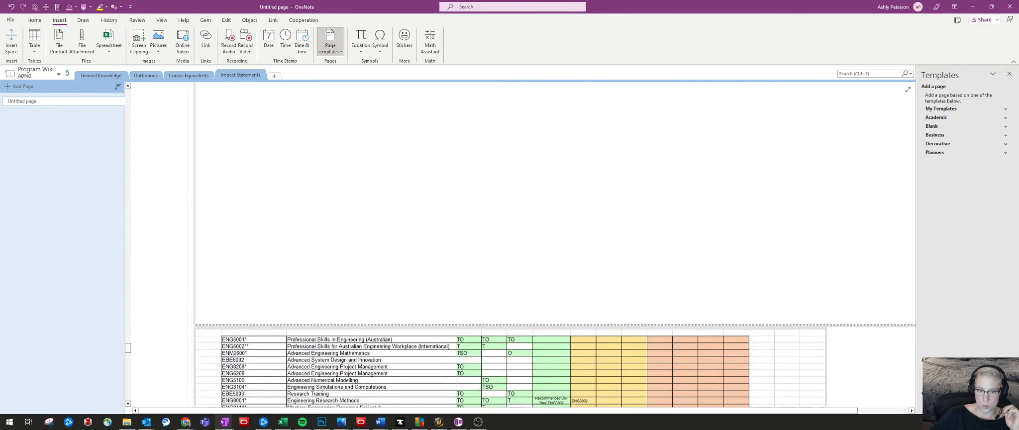
scroll(522, 243, "down", 10)
scroll(522, 244, "up", 7)
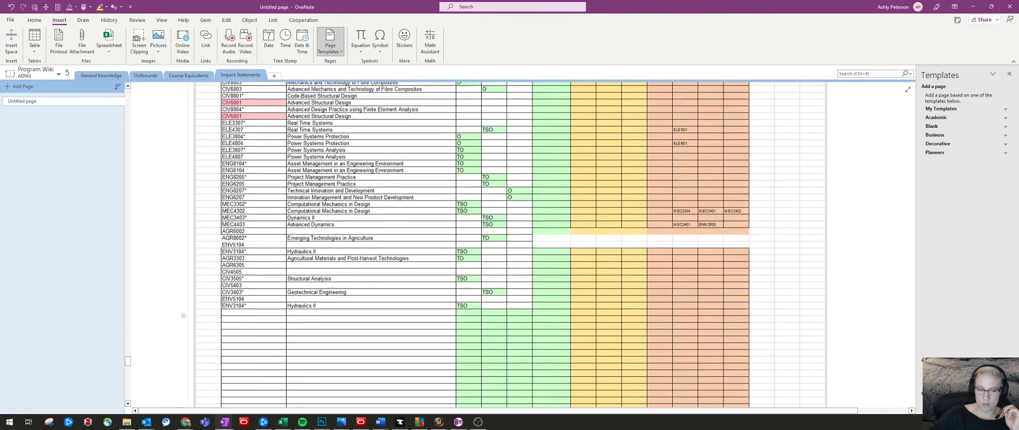
scroll(522, 244, "up", 20)
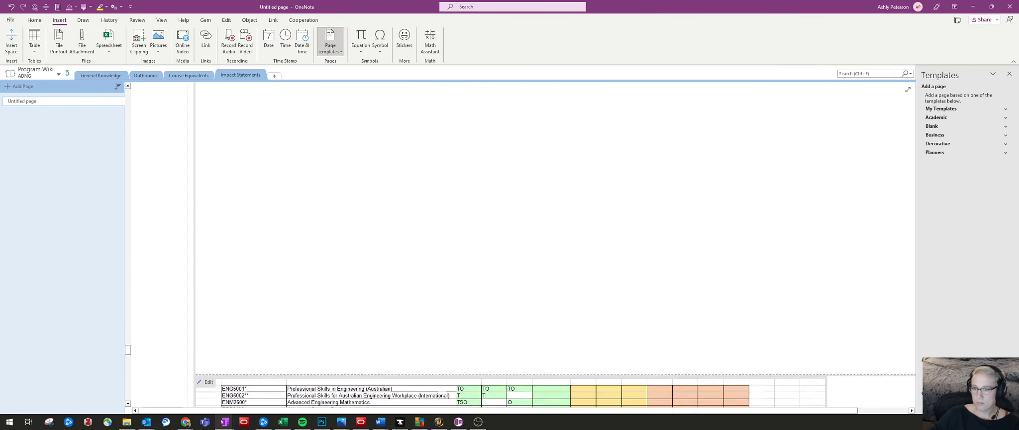
scroll(522, 244, "down", 20)
scroll(151, 389, "up", 20)
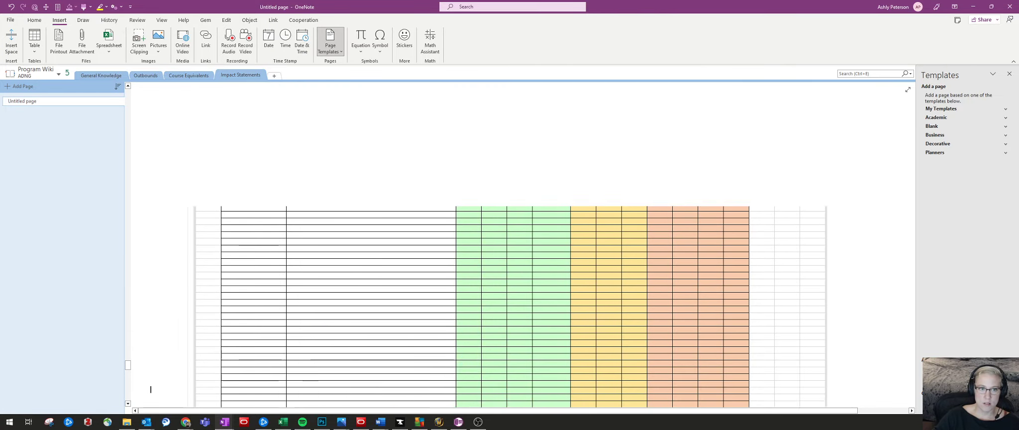
Step: Delete the embedded 2023 MENS TRANSITION spreadsheet from the page
scroll(151, 389, "up", 15)
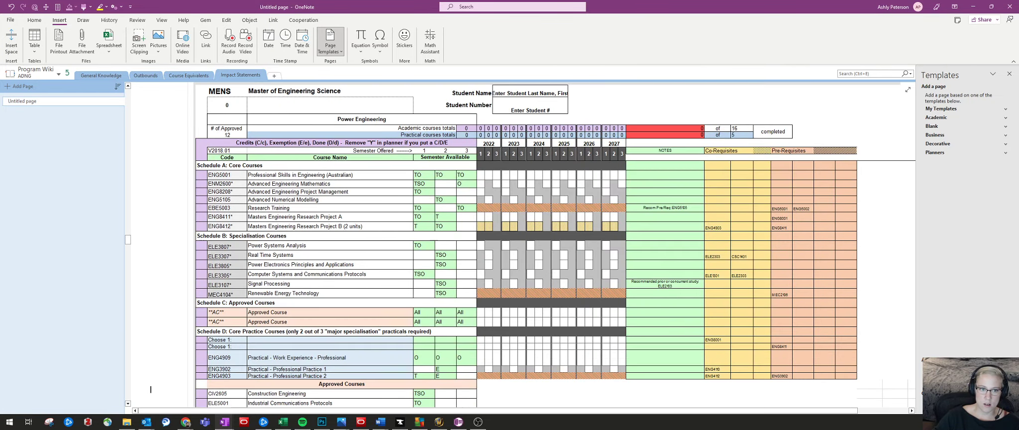
scroll(523, 244, "up", 20)
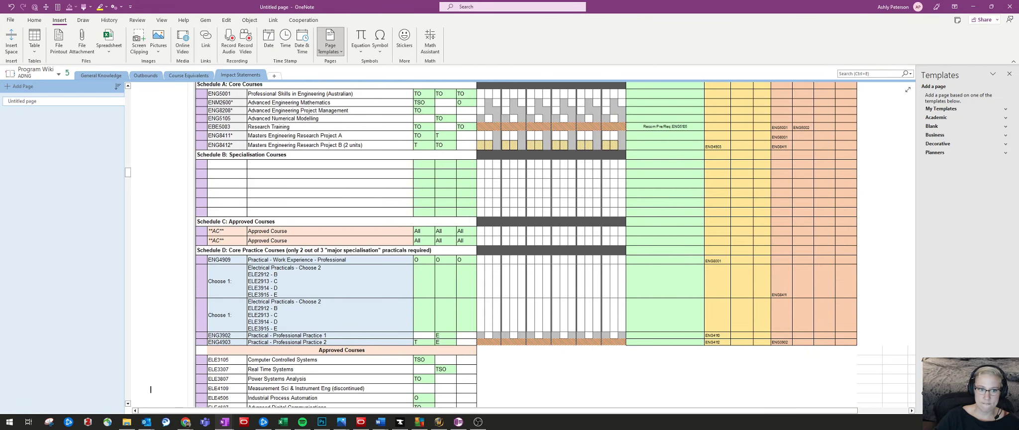
left_click(151, 94)
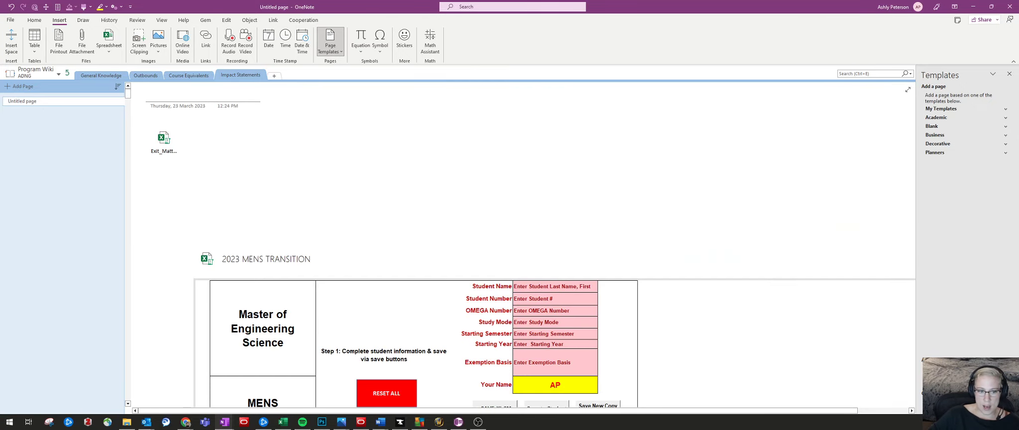
right_click(282, 241)
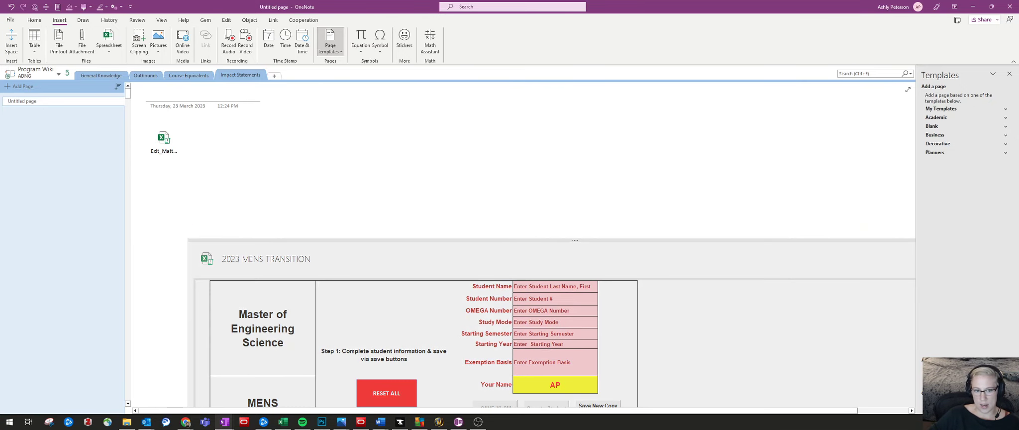
left_click(303, 294)
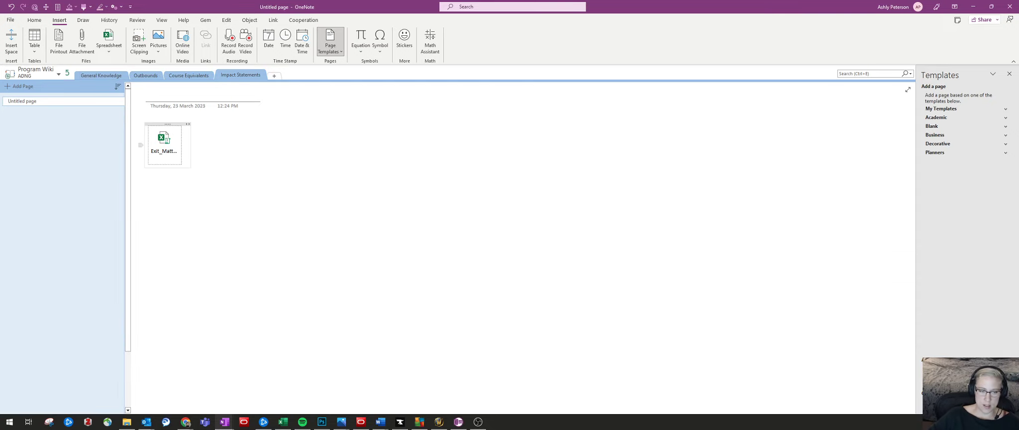
left_click(344, 153)
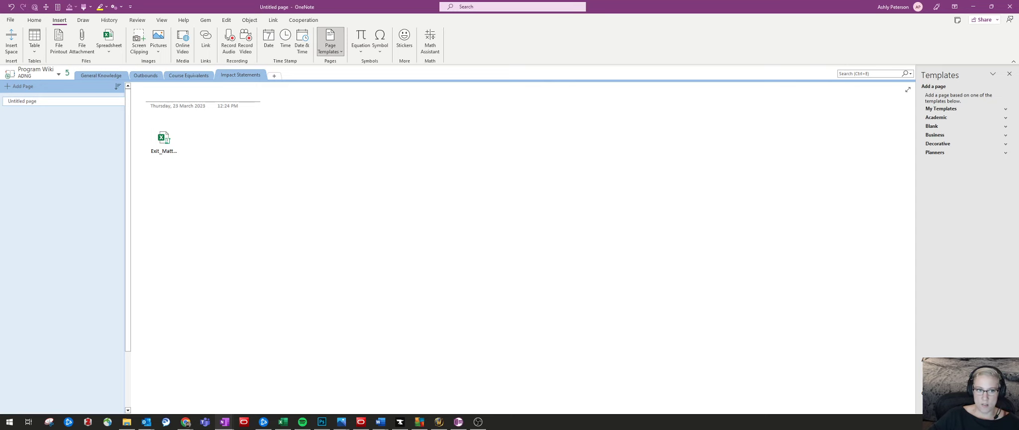
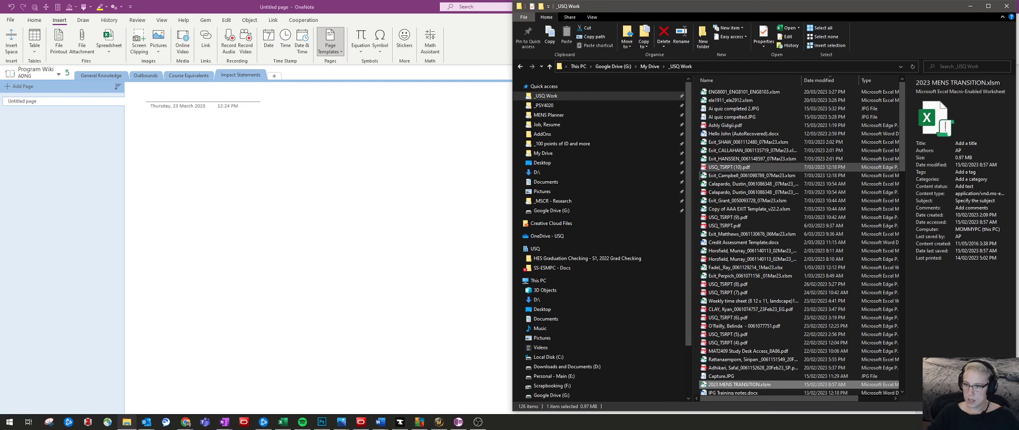
Step: Insert USQ_TSRPT (10).pdf from the _USQ Work folder on the page as a printout
left_click(729, 167)
left_click_drag(729, 167, 278, 174)
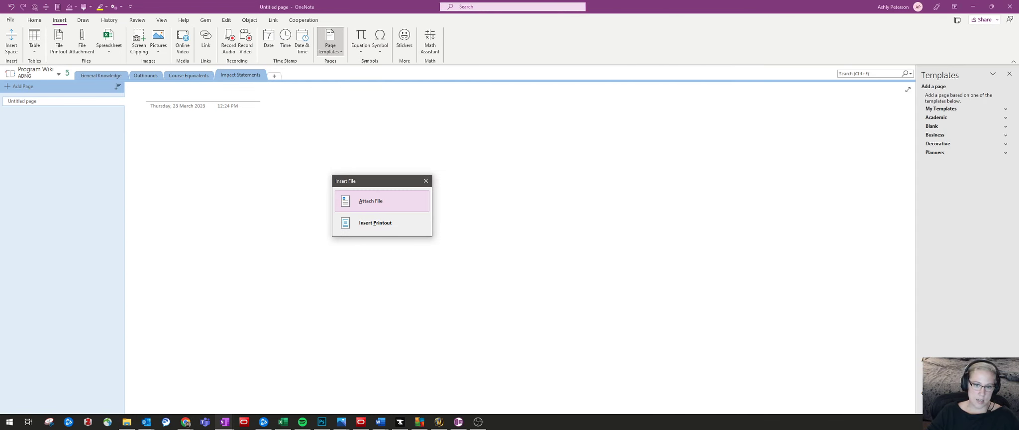
left_click(375, 222)
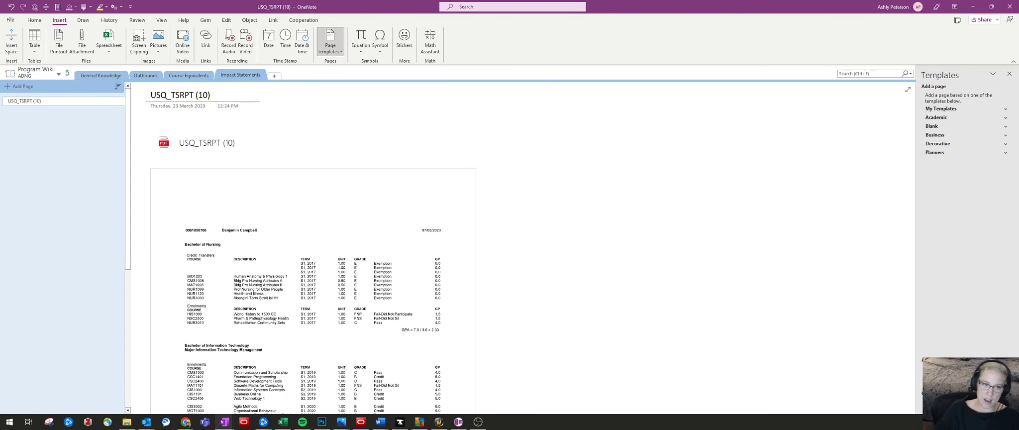
Step: Draw a red pen tick beside the BIO1203 course on the transcript printout and enlarge the printout image
left_click(83, 20)
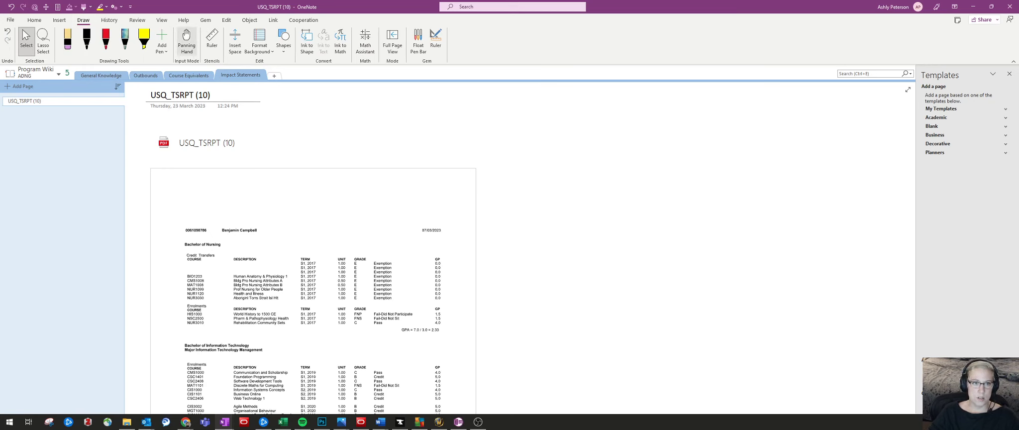
left_click(105, 39)
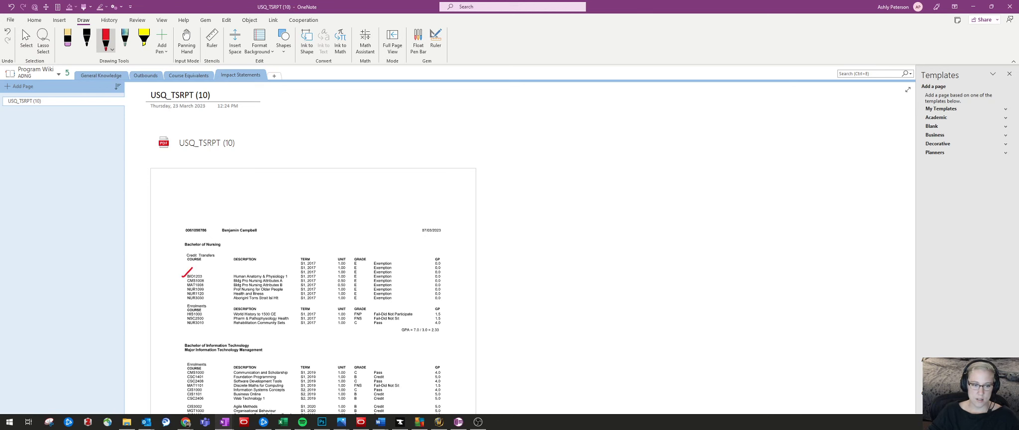
left_click(26, 40)
left_click_drag(478, 166, 648, 107)
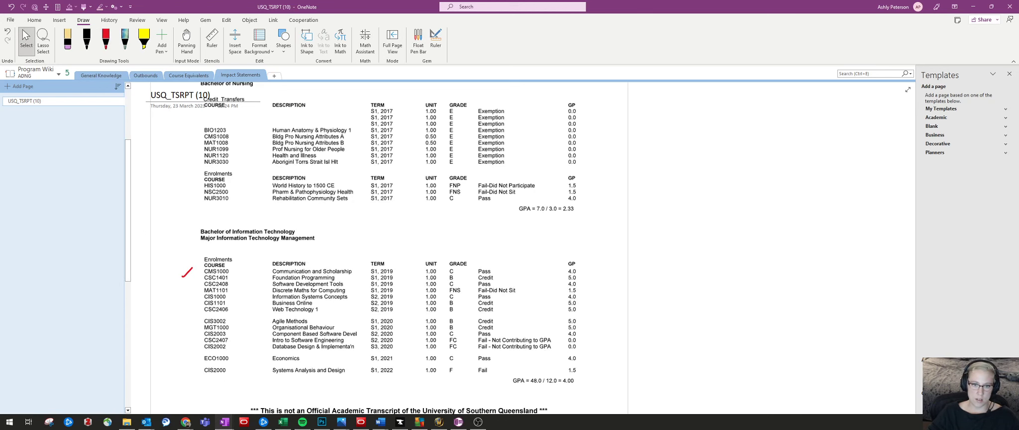
Step: Draw freehand red strokes through the CMS1000 and CIS1101 course codes on the transcript
left_click(105, 40)
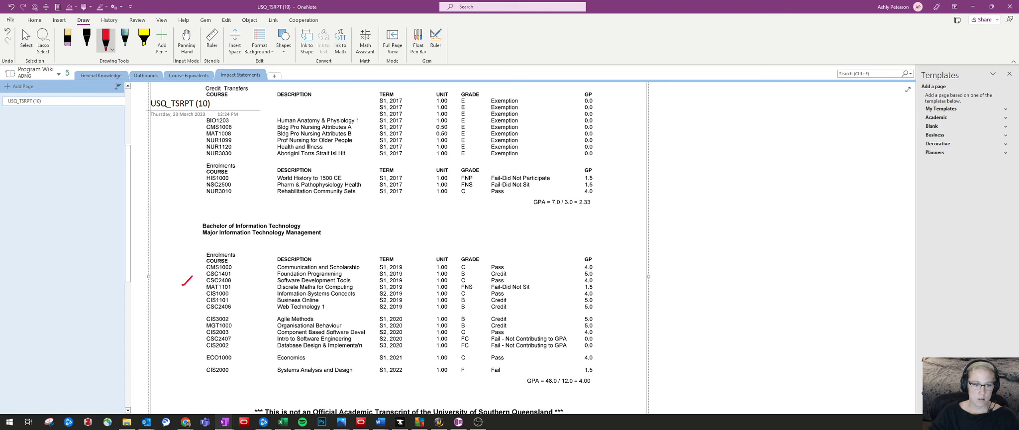
left_click_drag(202, 267, 227, 264)
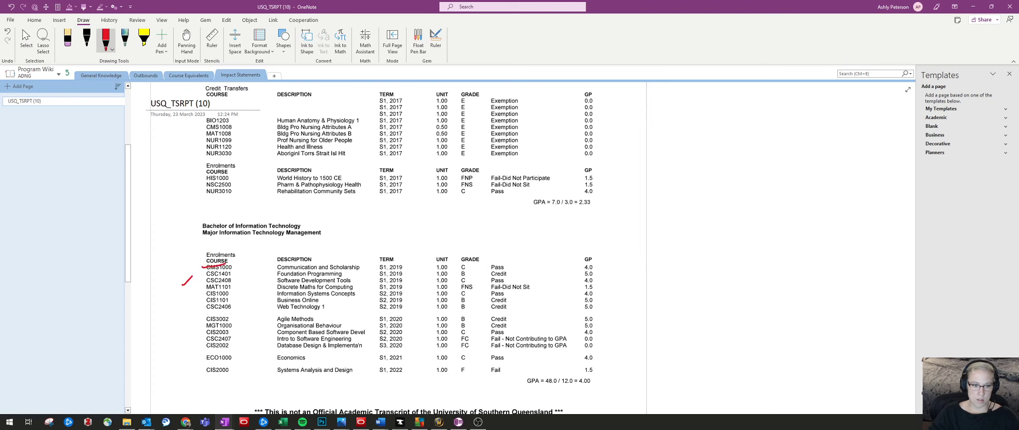
left_click_drag(207, 300, 250, 301)
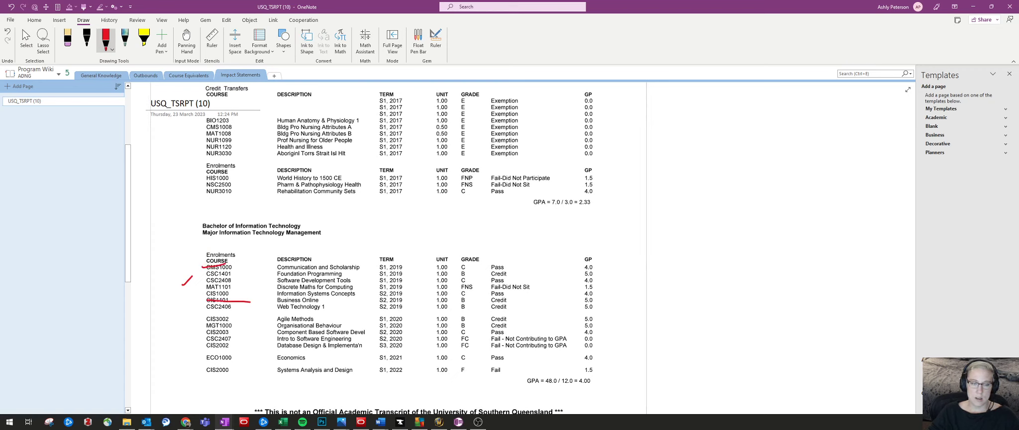
Step: Draw a straight red line shape through the whole HIS1000 row of the transcript
left_click(284, 39)
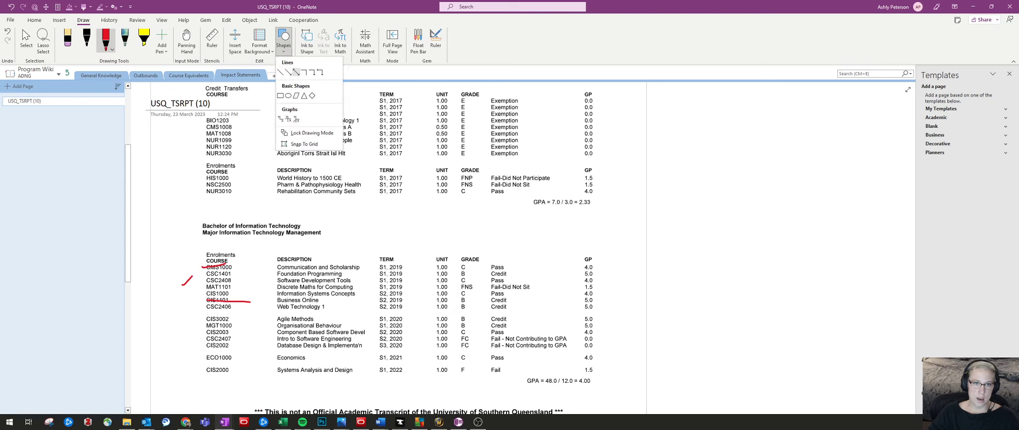
left_click(280, 72)
left_click_drag(202, 178, 599, 177)
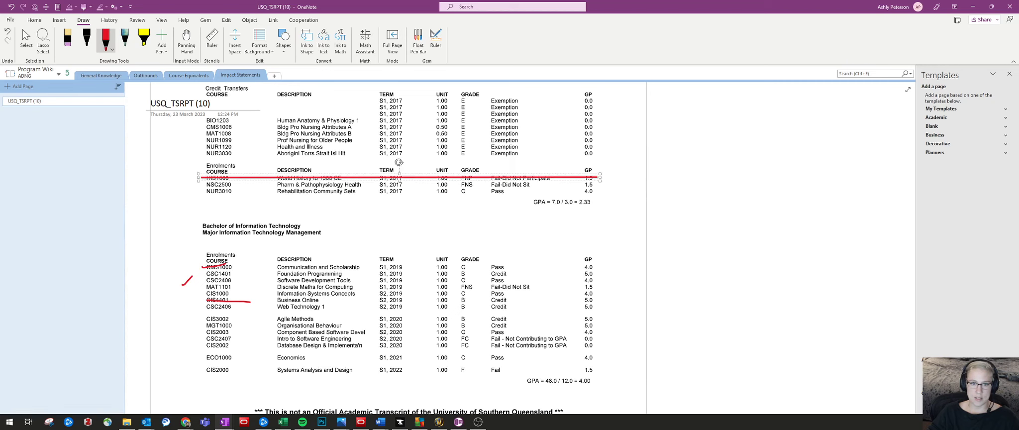
Step: Turn on Lock Drawing Mode and draw straight red lines through the NUR3030, NUR1099 and CMS1008 rows
left_click(284, 38)
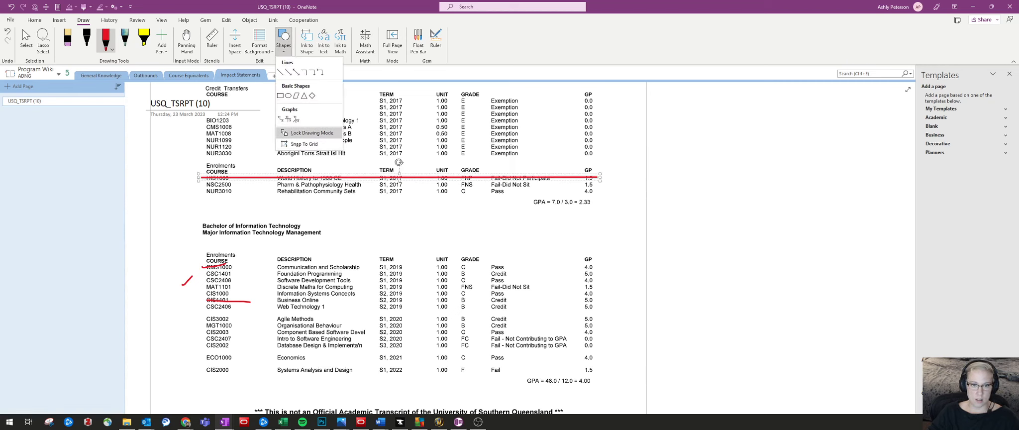
left_click(312, 133)
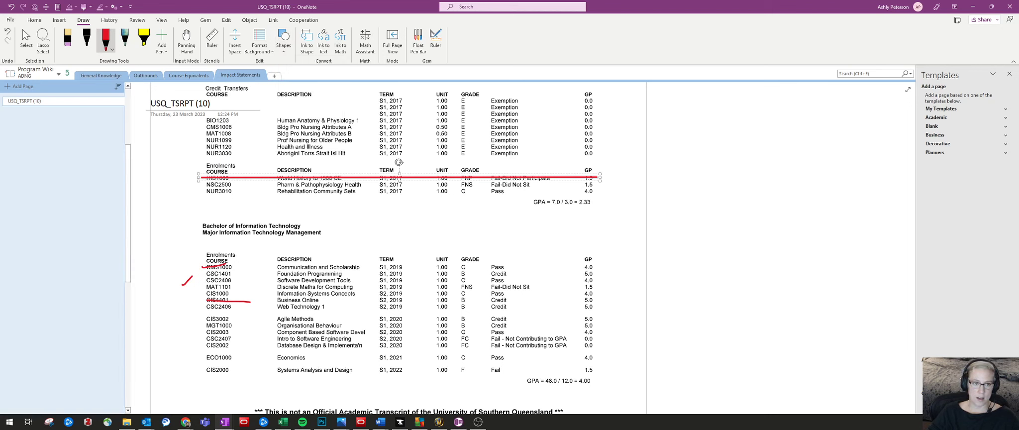
left_click_drag(202, 153, 597, 152)
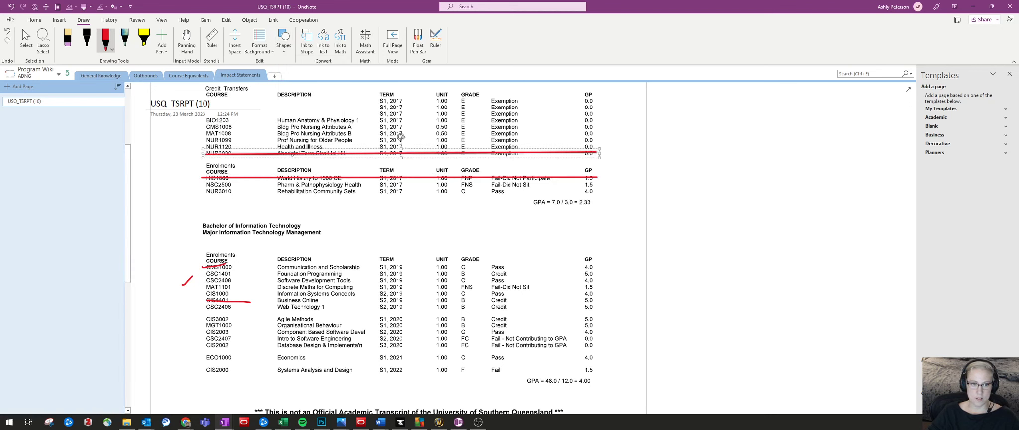
left_click_drag(204, 141, 604, 140)
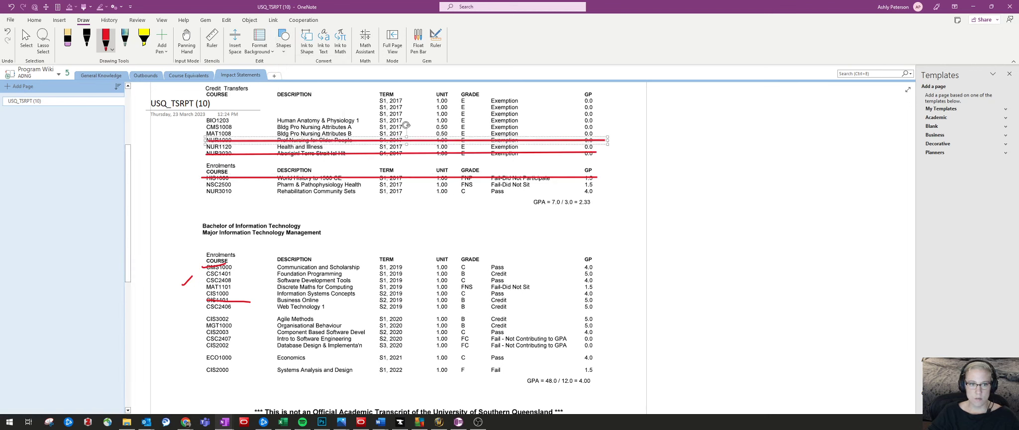
left_click_drag(206, 128, 604, 123)
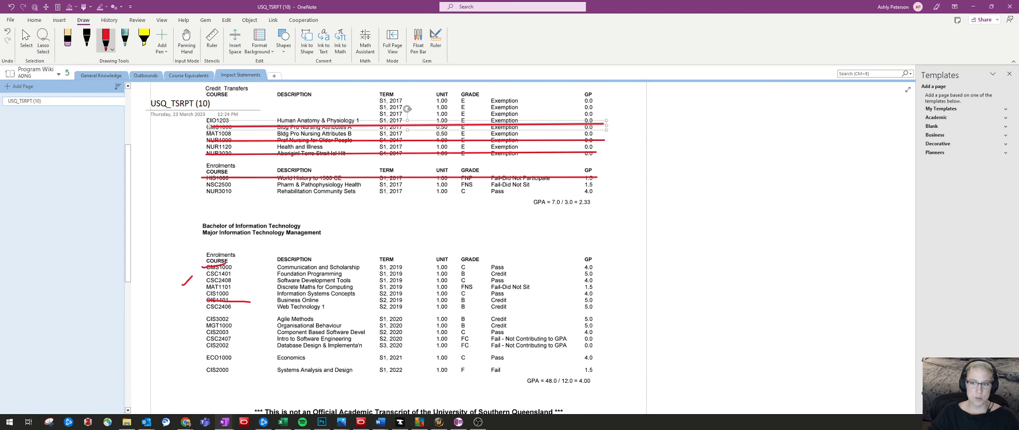
key("Delete")
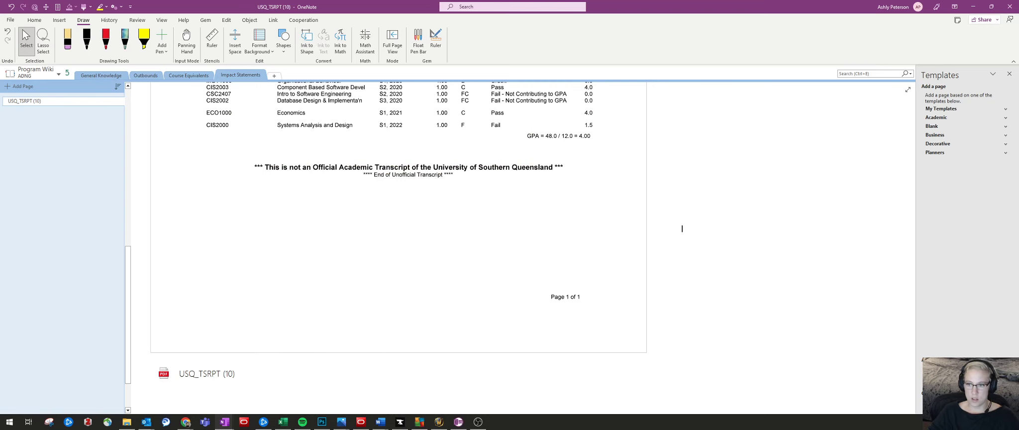
Step: Add placeholder text notes such as "fasdfas" in the blank space beside the transcript printout
left_click(698, 207)
type("aaasdfa")
scroll(716, 199, "up", 7)
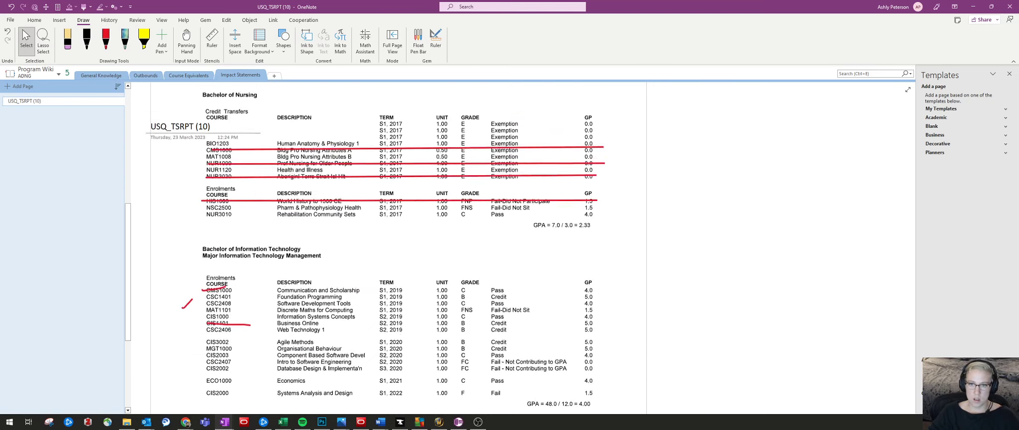
left_click(757, 127)
type("asdf")
left_click(665, 211)
scroll(665, 211, "down", 10)
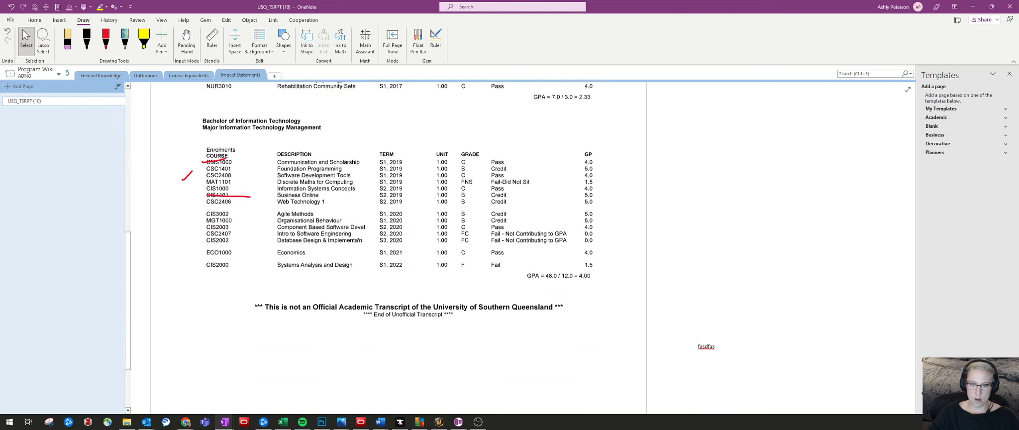
Step: Add the placeholder notes "asdfasf", "asdf", "adf" and "a" at different spots in the blank area below the printout
left_click(242, 269)
type("asdfasf")
left_click(757, 252)
type("asdf")
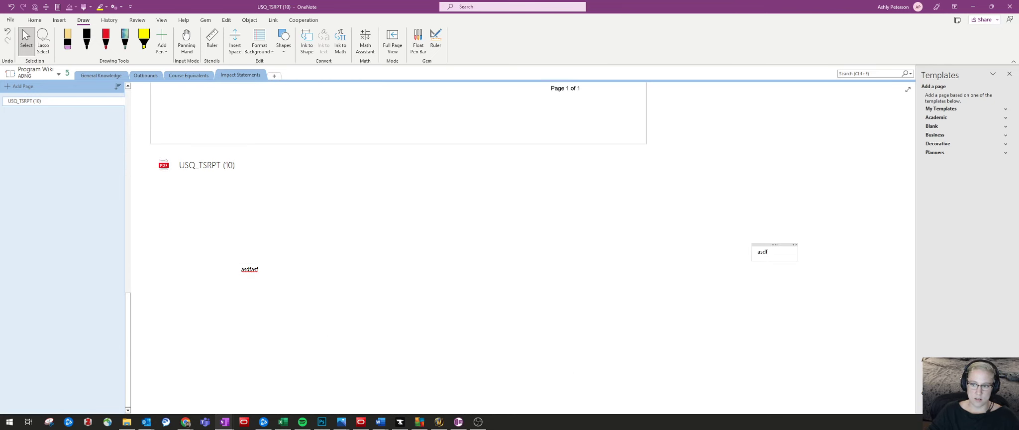
scroll(511, 220, "down", 3)
left_click(468, 286)
type("asdf")
scroll(468, 286, "up", 8)
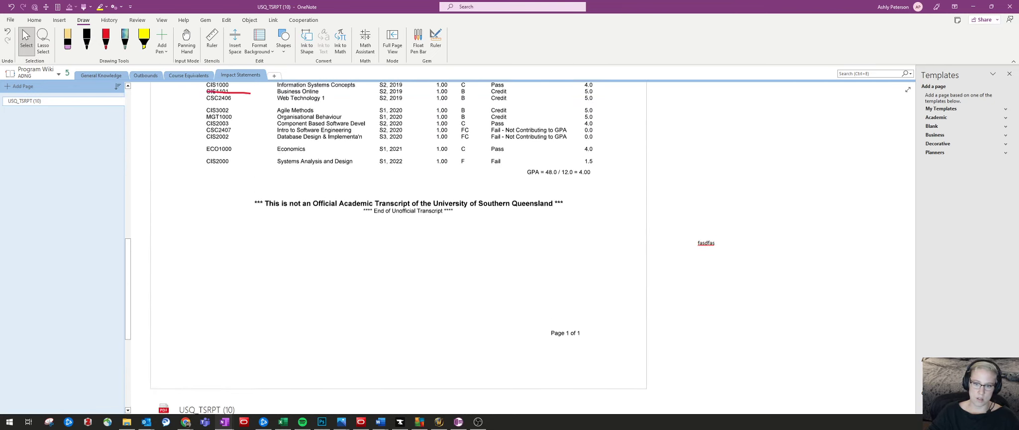
key("Delete")
left_click(479, 291)
type("a")
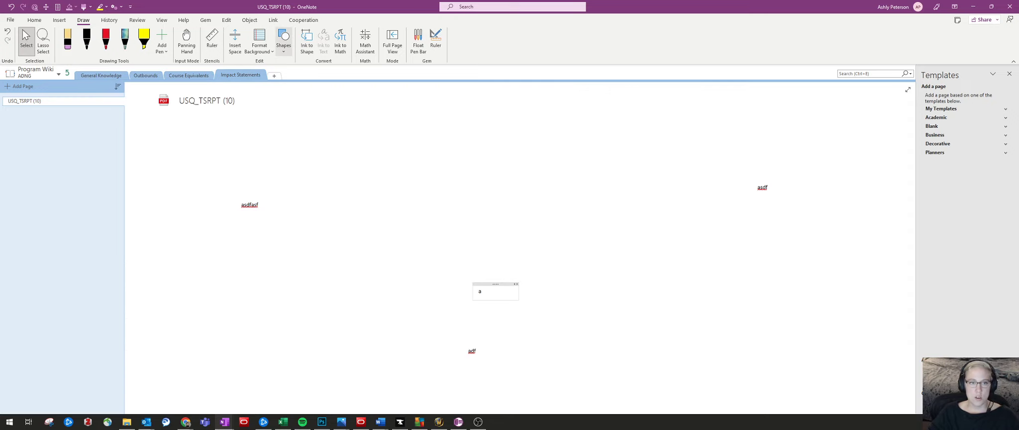
Step: Toggle Lock Drawing Mode and draw a red ellipse in the blank area further down the page
left_click(284, 42)
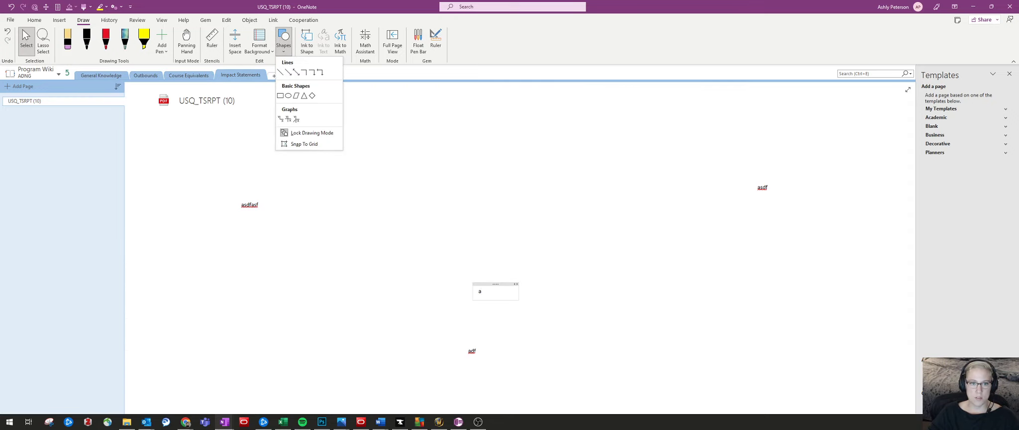
left_click(280, 95)
left_click(284, 42)
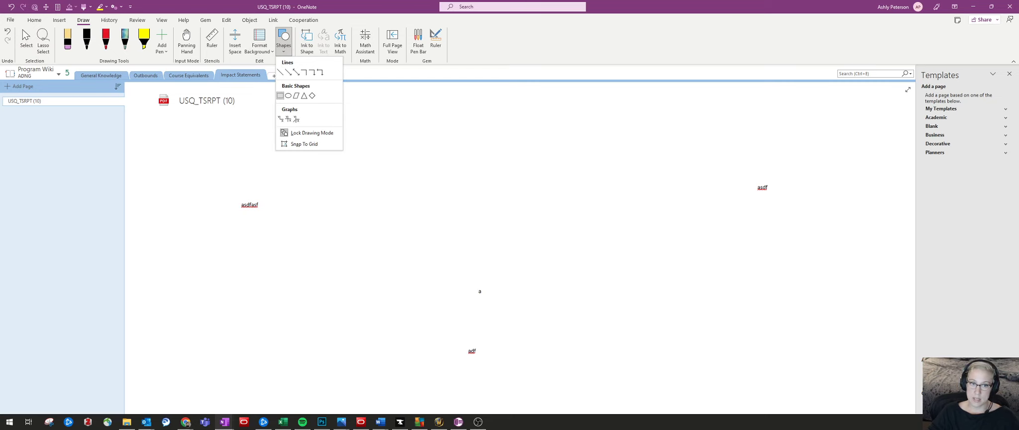
left_click(311, 132)
scroll(311, 149, "down", 5)
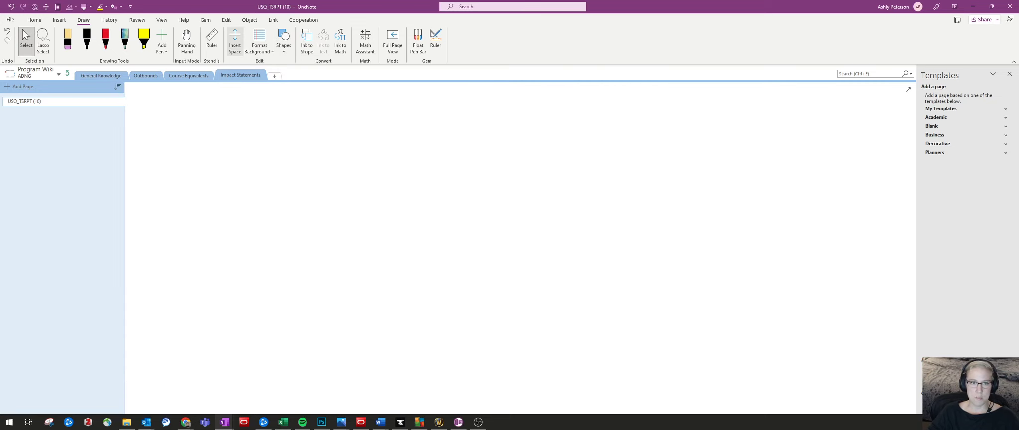
left_click(284, 43)
left_click(288, 96)
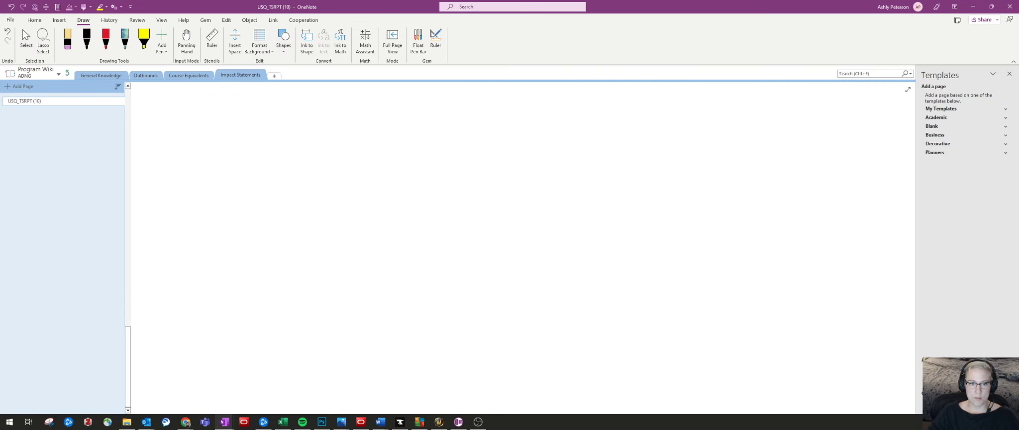
left_click_drag(215, 170, 314, 235)
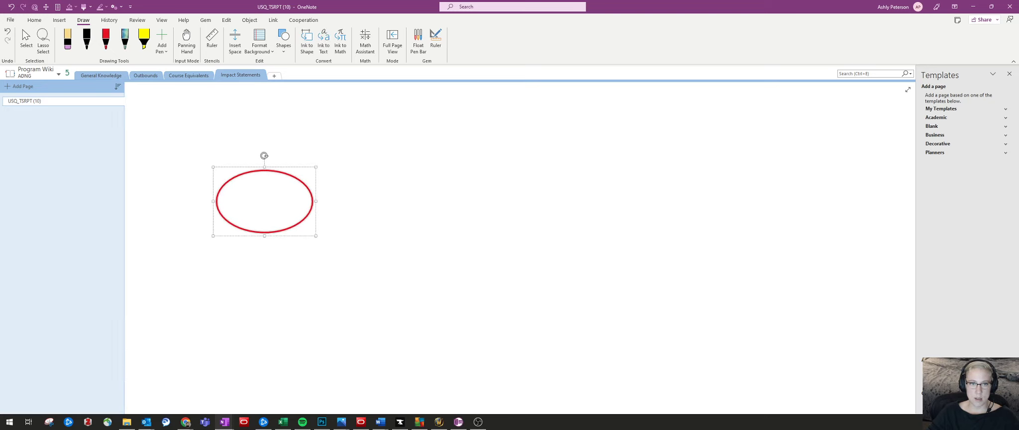
Step: Draw three red triangles of different sizes beside the ellipse
left_click(284, 43)
left_click(304, 95)
left_click_drag(385, 159, 471, 240)
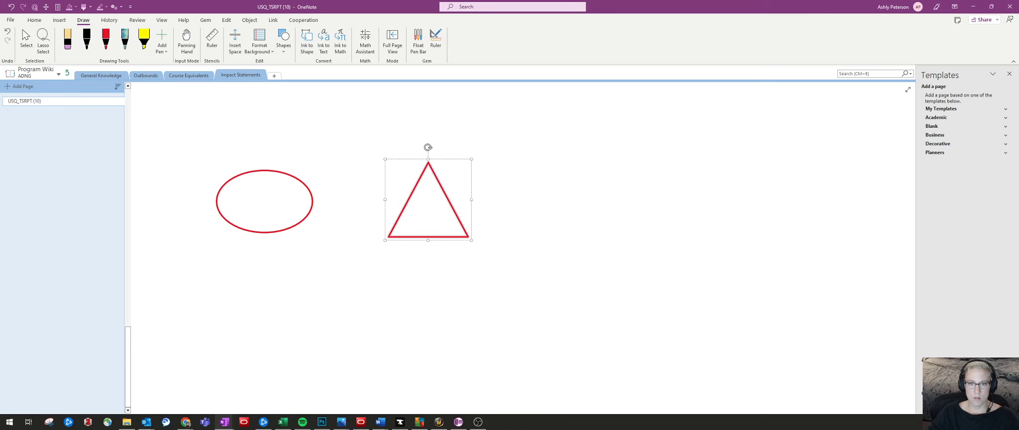
left_click_drag(409, 142, 446, 157)
left_click_drag(427, 130, 509, 188)
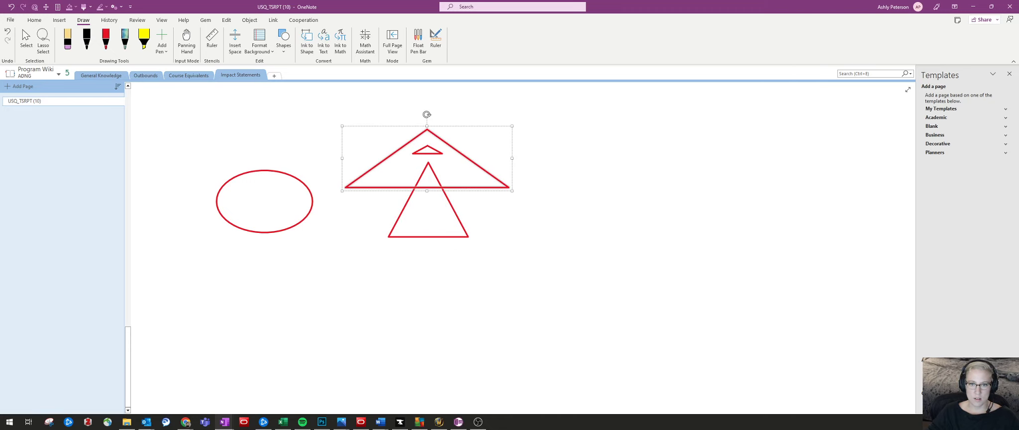
Step: Draw a small and a large red triangle beside the existing ones, and stretch the large one taller and wider
left_click_drag(425, 116, 455, 141)
left_click_drag(550, 139, 622, 227)
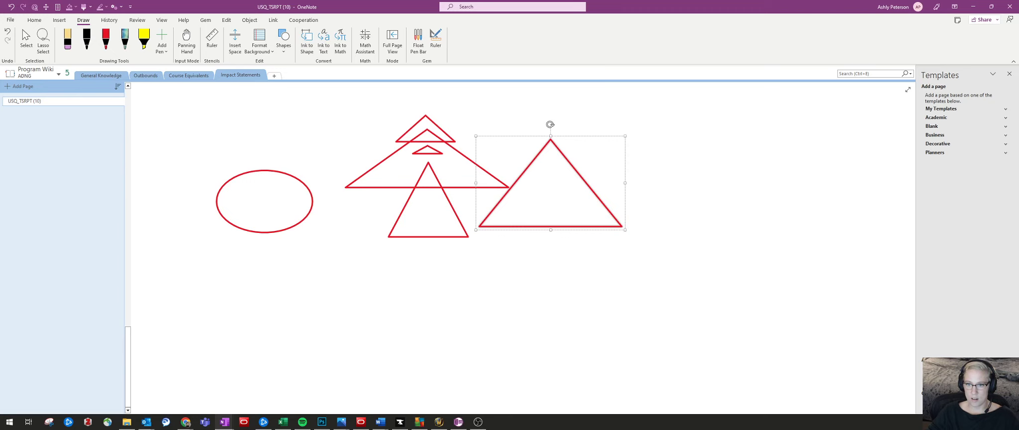
key("Escape")
mouse_move(550, 136)
left_mouse_down()
mouse_move(550, 122)
mouse_move(550, 209)
mouse_move(550, 112)
left_mouse_up()
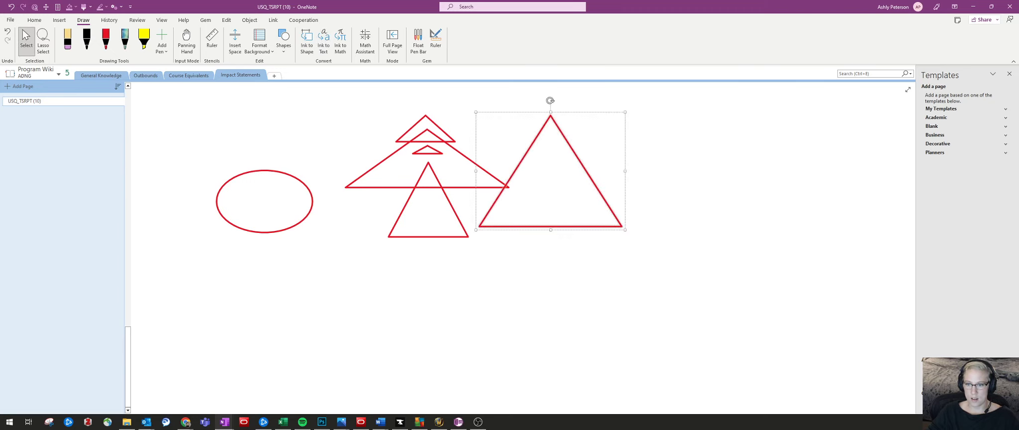
left_click_drag(625, 171, 659, 170)
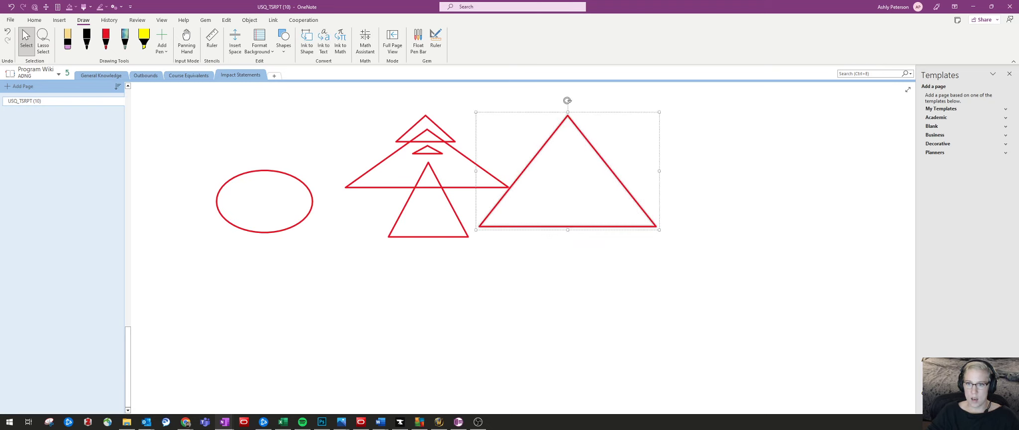
mouse_move(567, 101)
left_mouse_down()
mouse_move(613, 117)
mouse_move(637, 171)
mouse_move(621, 125)
mouse_move(567, 101)
left_mouse_up()
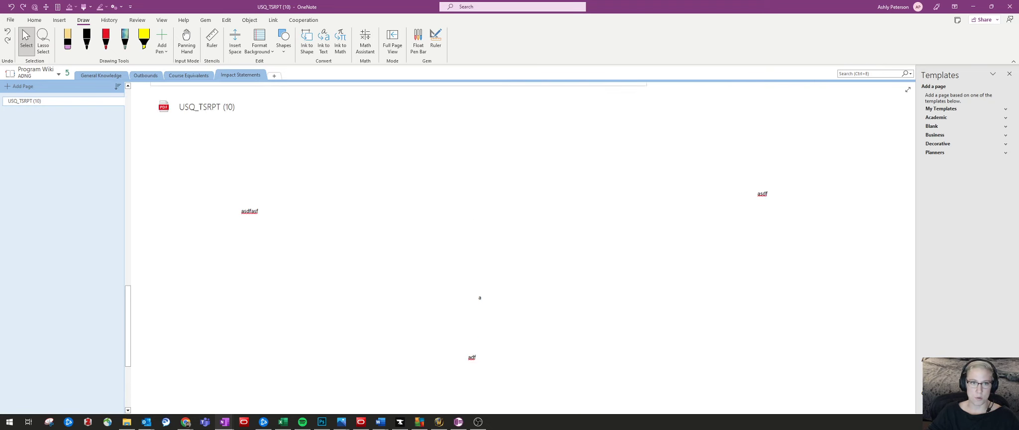
Step: Select the first page image of the transcript printout and scale it down proportionally
scroll(398, 249, "up", 10)
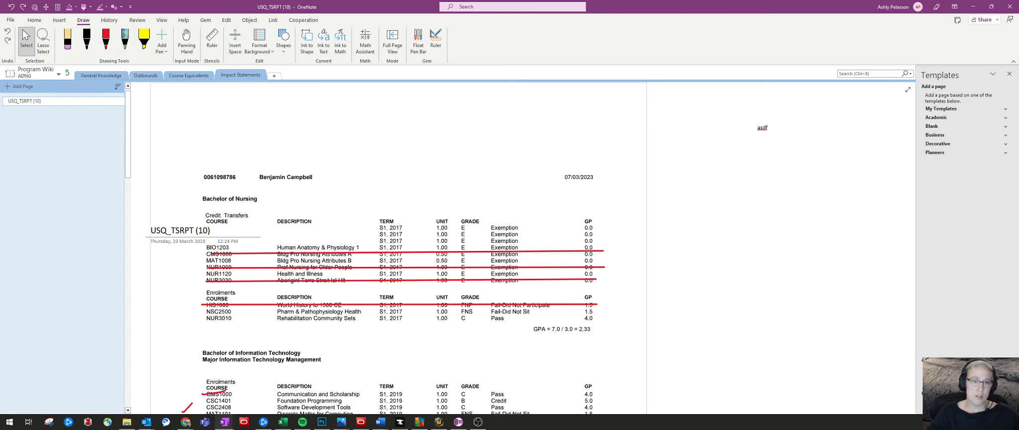
scroll(398, 248, "down", 1)
scroll(398, 249, "up", 1)
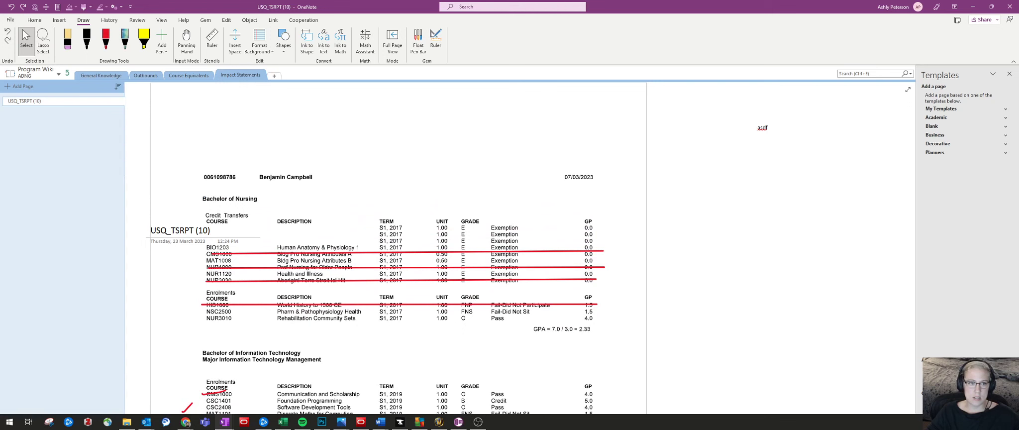
left_click(433, 203)
scroll(398, 248, "up", 1)
left_click_drag(648, 89, 552, 214)
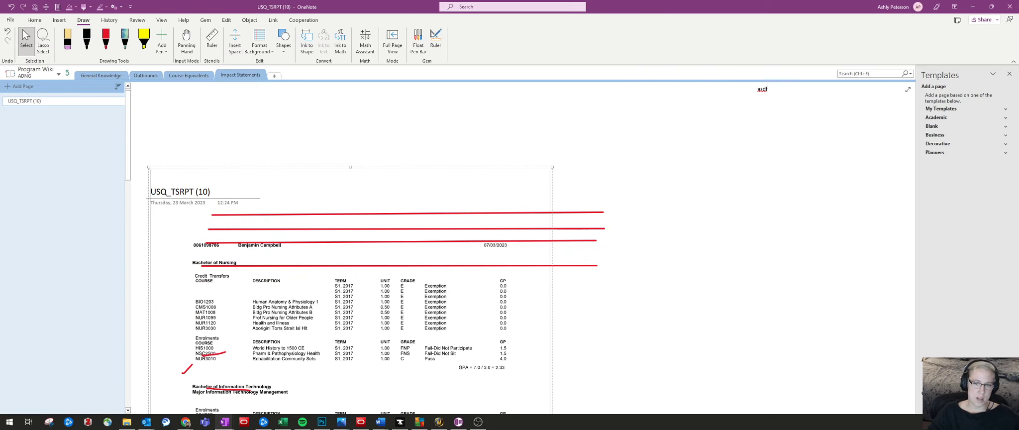
Step: Use Insert Space to push the printout and its ink lines down, opening blank space beneath the page title
left_click(235, 41)
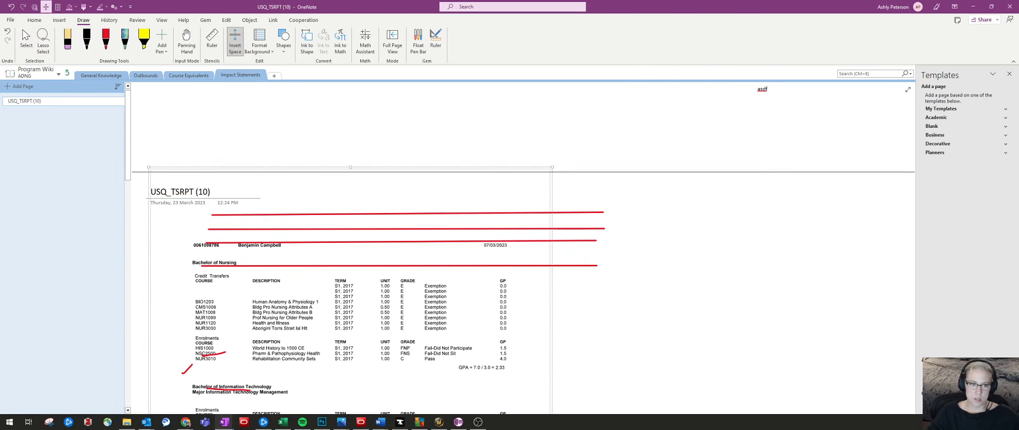
left_click_drag(450, 160, 450, 330)
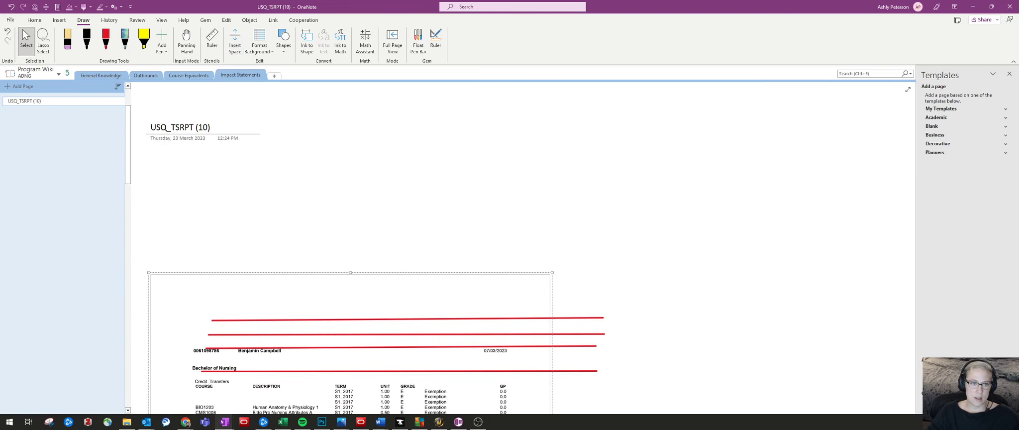
scroll(450, 249, "down", 2)
scroll(451, 249, "up", 4)
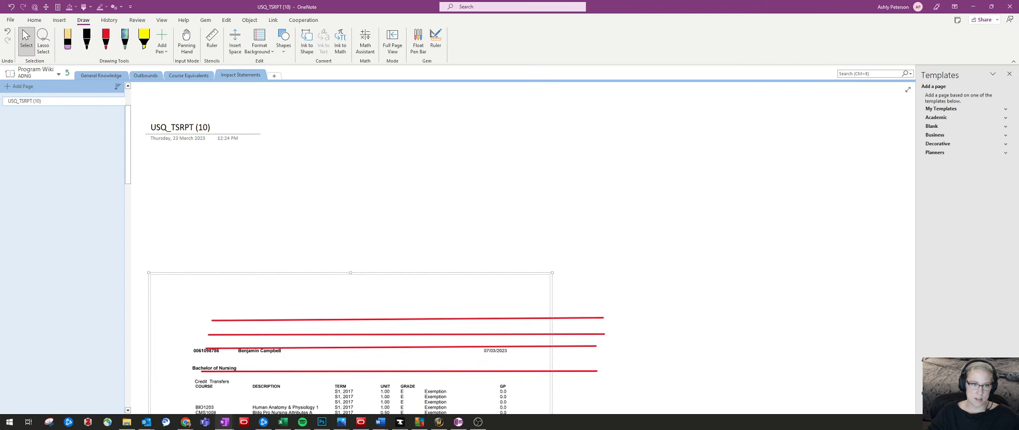
scroll(450, 249, "down", 2)
scroll(450, 249, "up", 4)
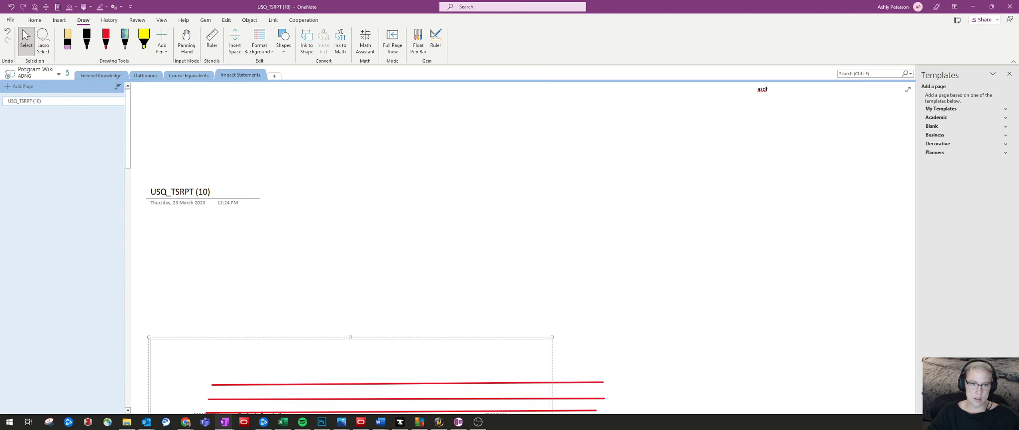
Step: Delete the stray "asdf" note above the page title
left_click(773, 85)
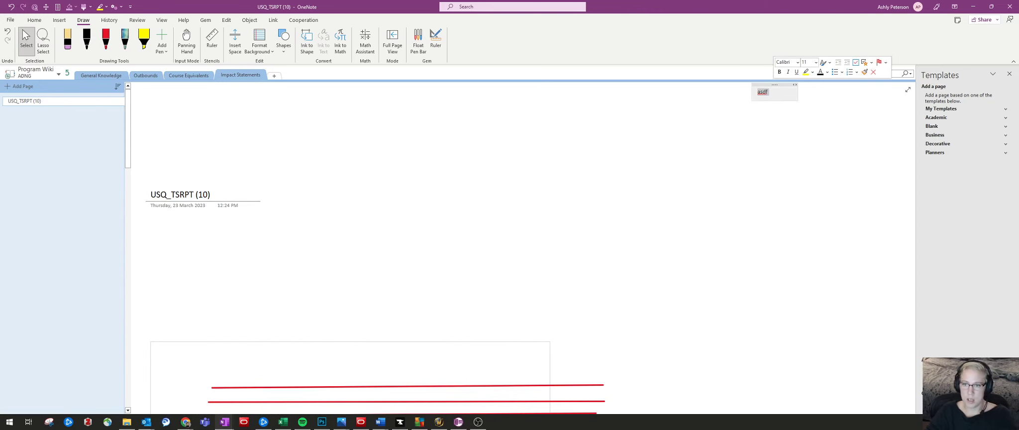
key("Delete")
scroll(757, 91, "down", 2)
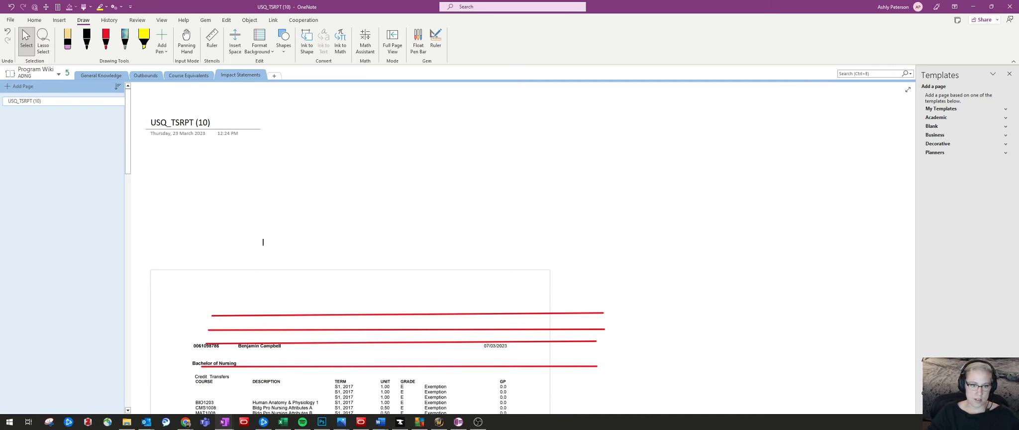
Step: Use Insert Space to close the gap between the page title and the printout, and open it up again
left_click(234, 42)
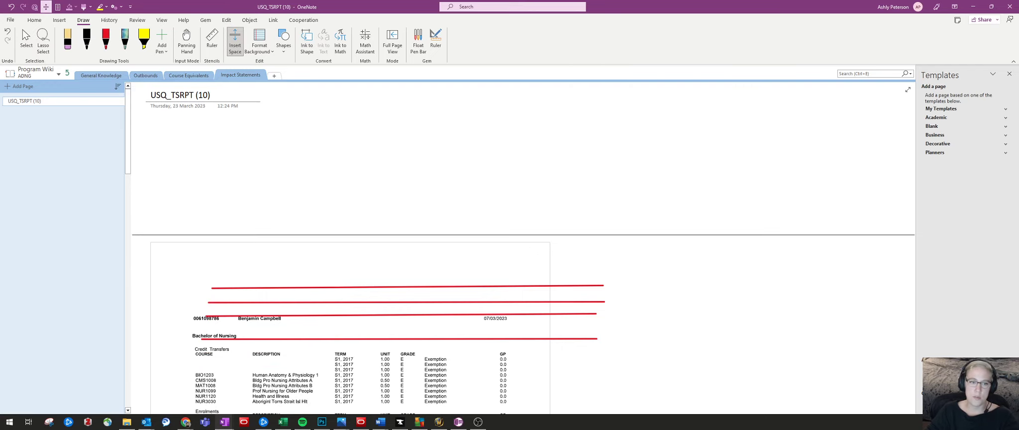
left_click_drag(263, 234, 263, 113)
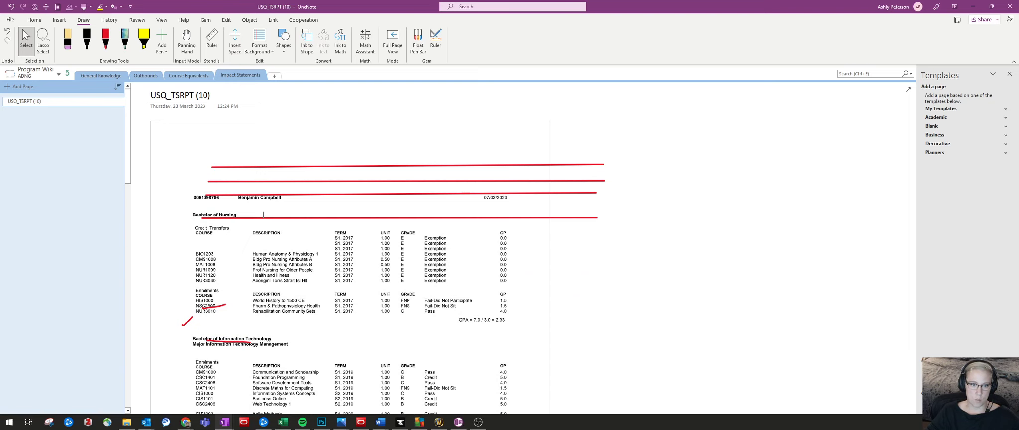
left_click(235, 42)
left_click_drag(249, 120, 249, 236)
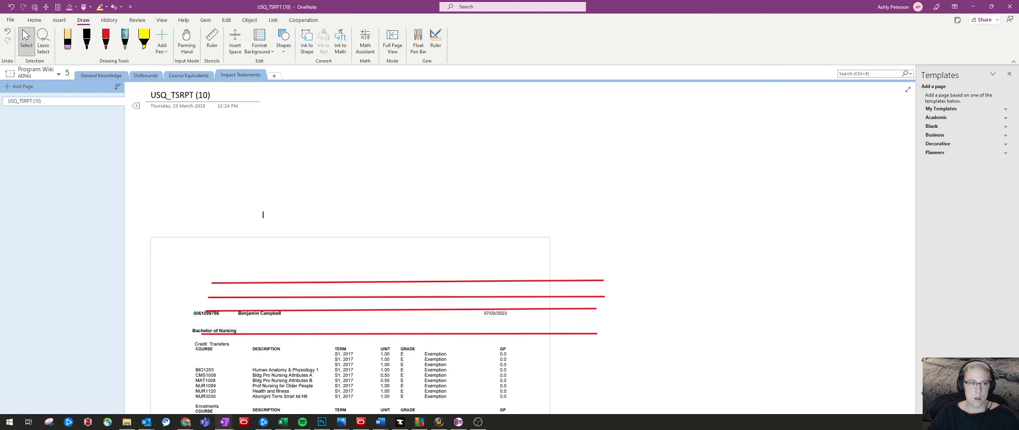
Step: Delete the USQ_TSRPT (10) page and go up to the Agr_Env Sci section group
right_click(38, 101)
left_click(56, 130)
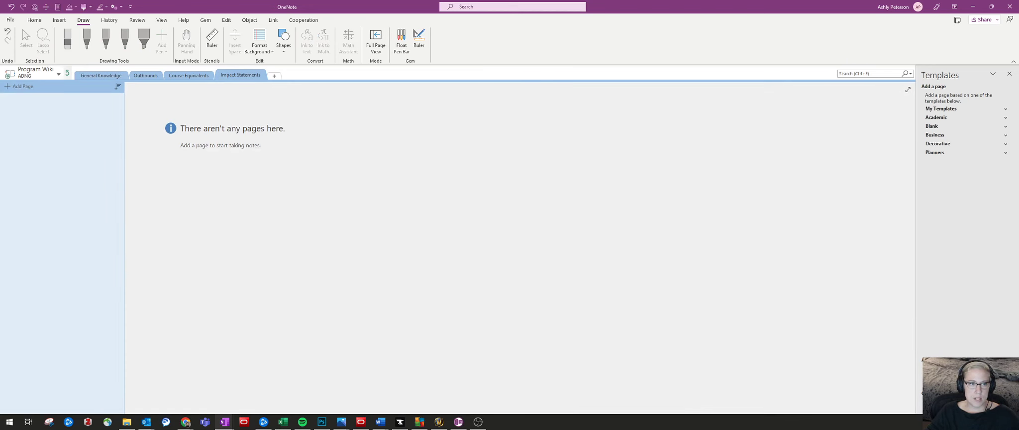
left_click(67, 73)
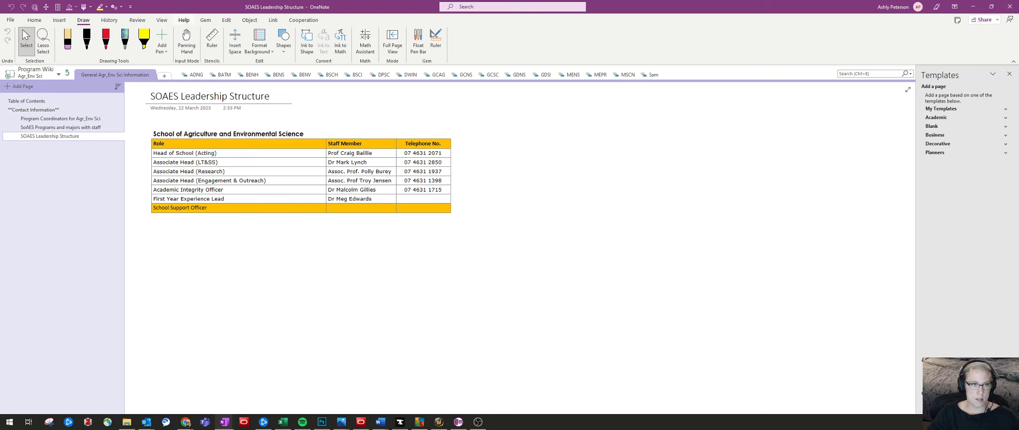
Step: Bring up the link options for the "First Year Experience Lead" text in the role table and dismiss them without adding a link
left_click(109, 19)
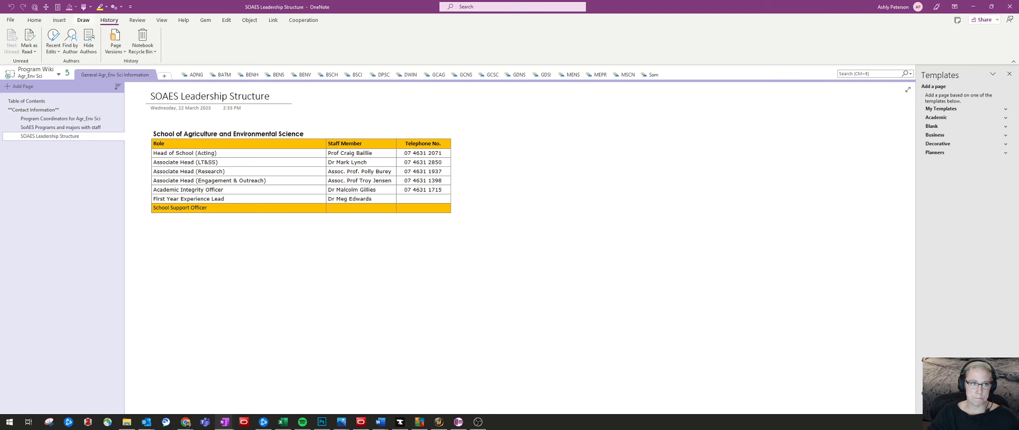
left_click(83, 20)
left_click(59, 20)
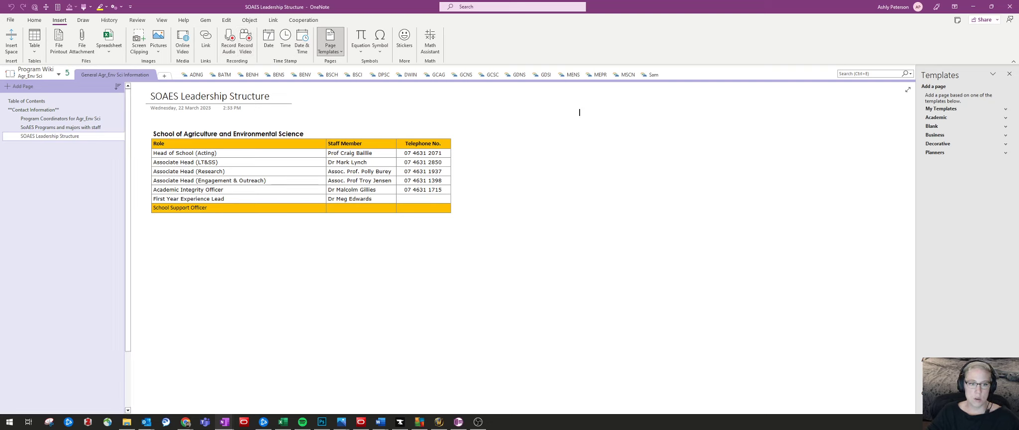
left_click_drag(224, 198, 153, 198)
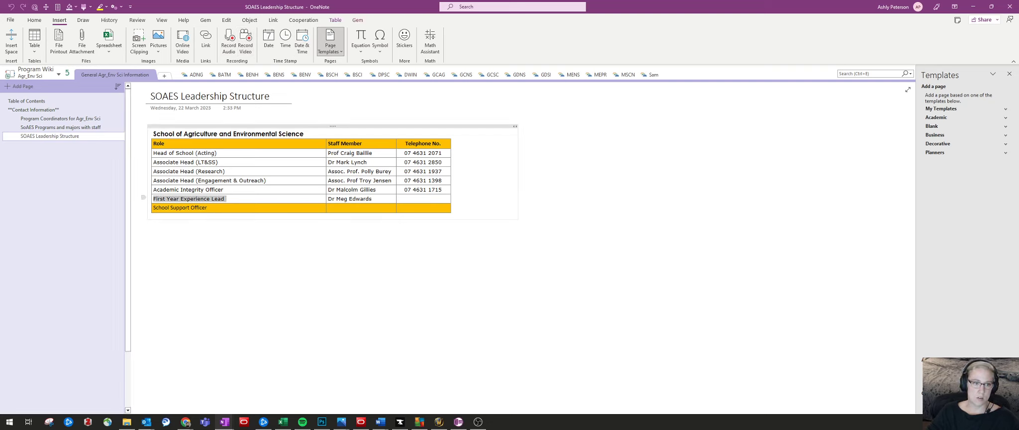
right_click(167, 198)
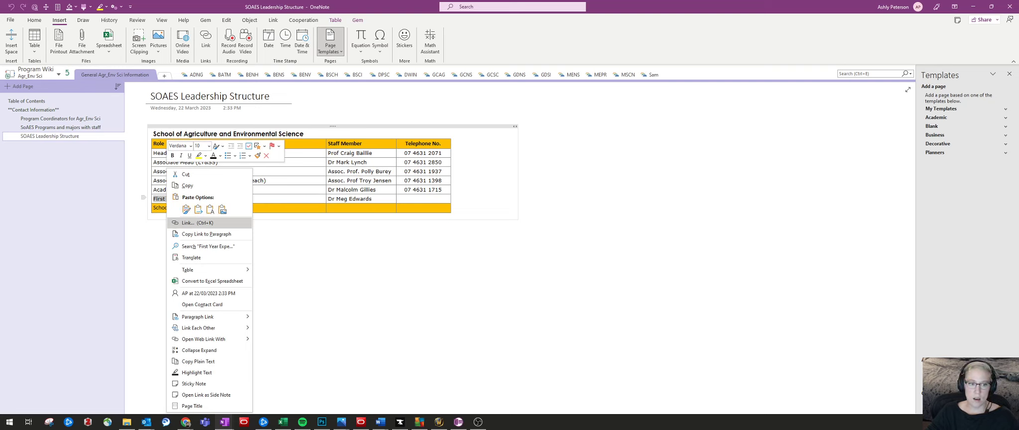
left_click(205, 41)
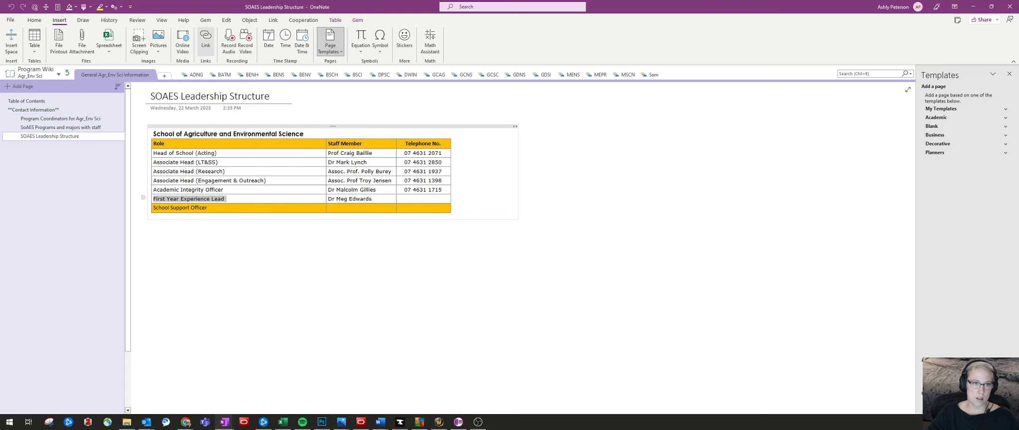
key("Escape")
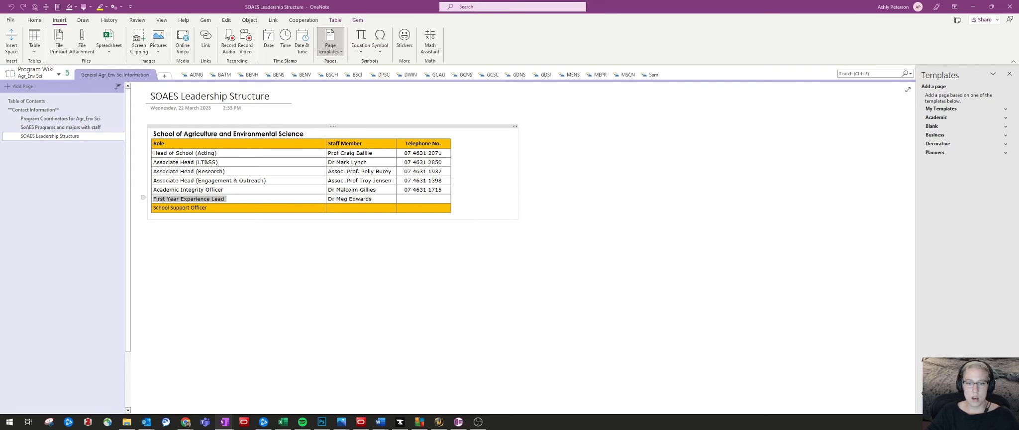
left_click(325, 257)
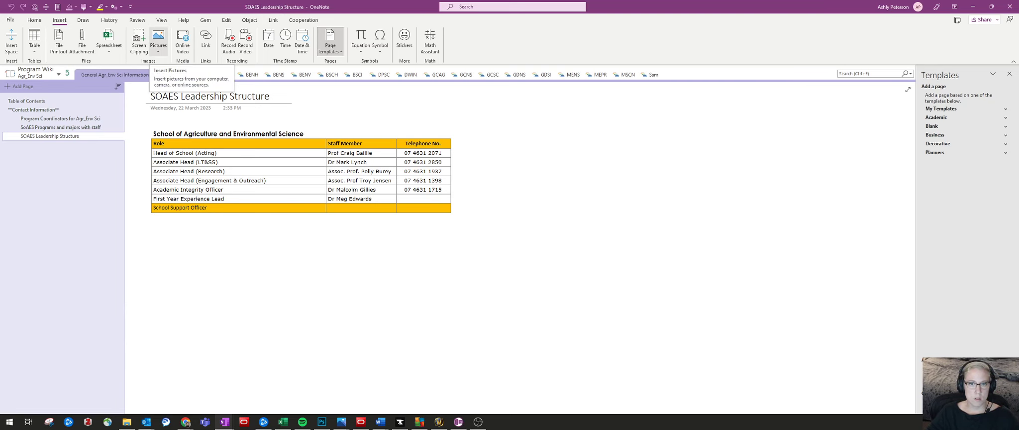
Step: Switch to File Explorer and place the motorcycle photo from the Desktop folder in the blank area below the leadership table
key("alt+Tab")
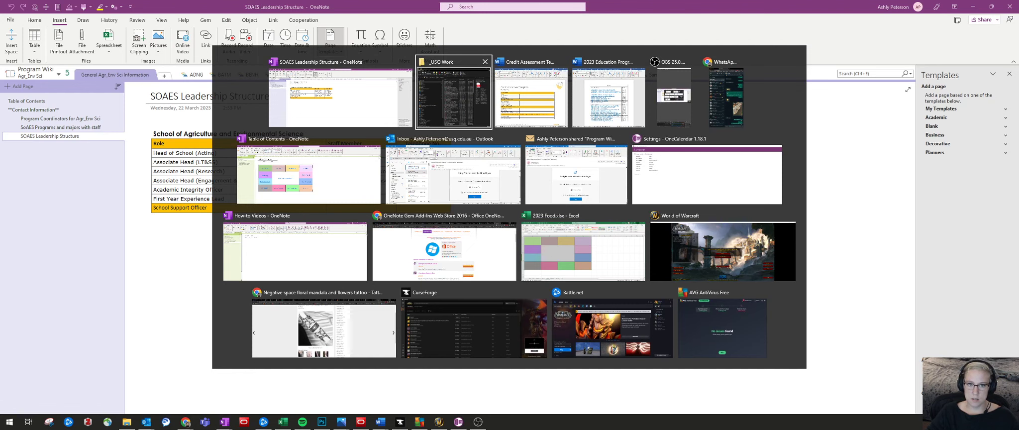
key("Escape")
key("alt+Tab")
left_click(453, 98)
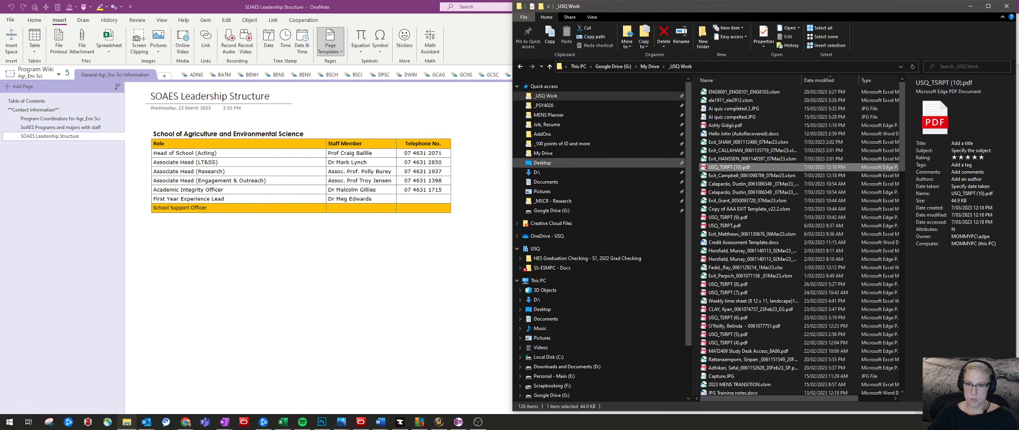
left_click(542, 163)
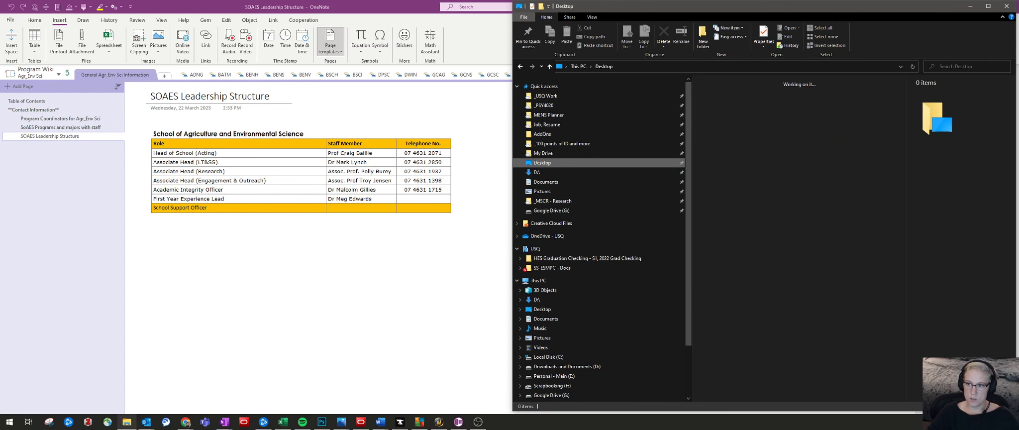
scroll(796, 249, "down", 10)
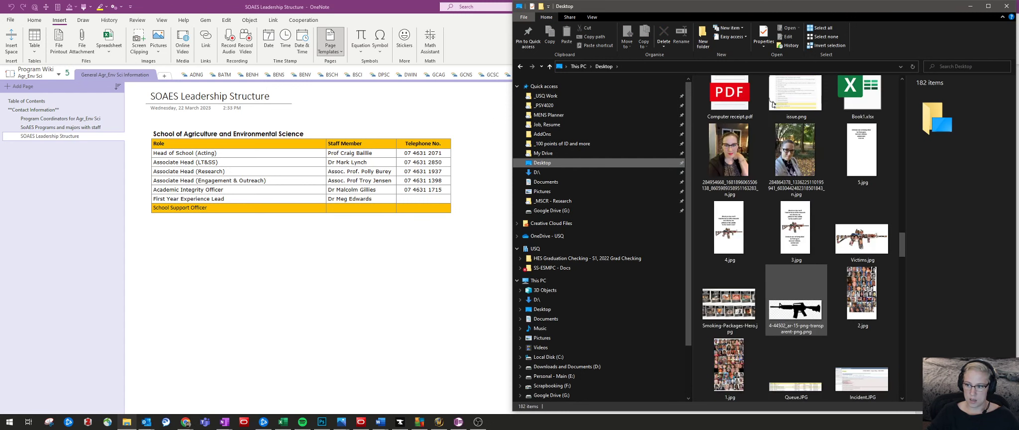
left_click(729, 163)
left_click_drag(728, 162, 429, 300)
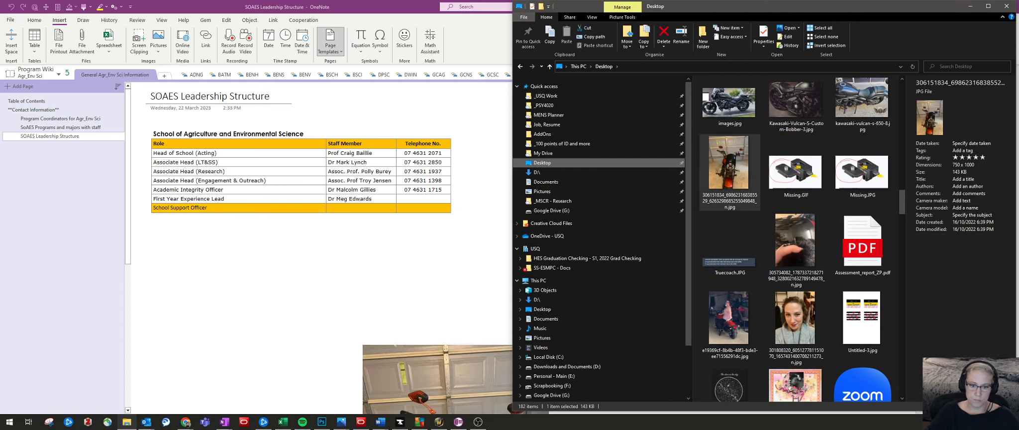
Step: Delete the motorcycle photo from the SOAES Leadership Structure page
scroll(463, 279, "down", 8)
scroll(463, 278, "up", 5)
left_click(478, 269)
key("Delete")
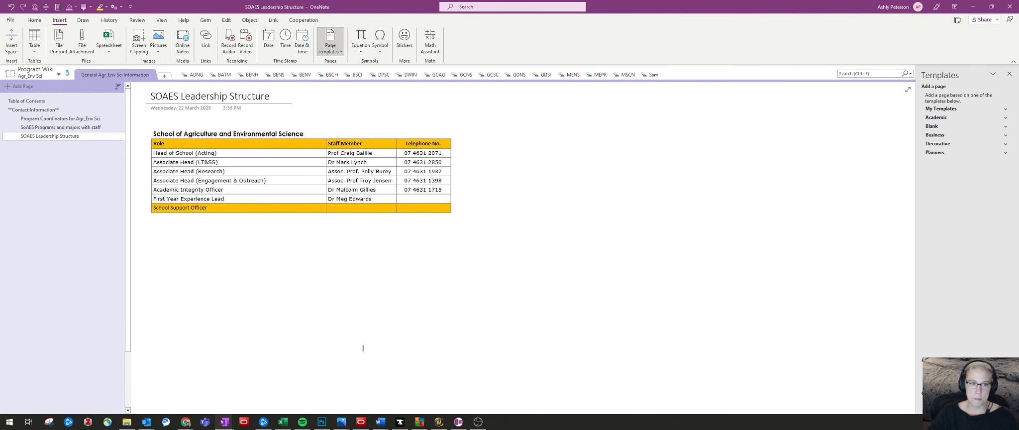